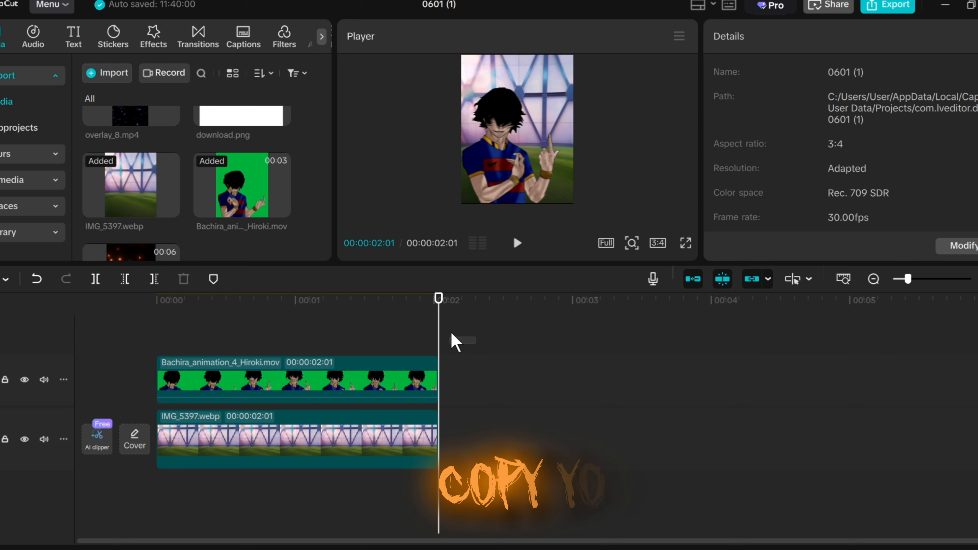
Step: Paste a copy of the Bachira character clip after the original and place download.png beneath it, trimmed to the copy's end
key(ctrl+v)
drag(256, 109, 442, 451)
click(738, 362)
click(716, 352)
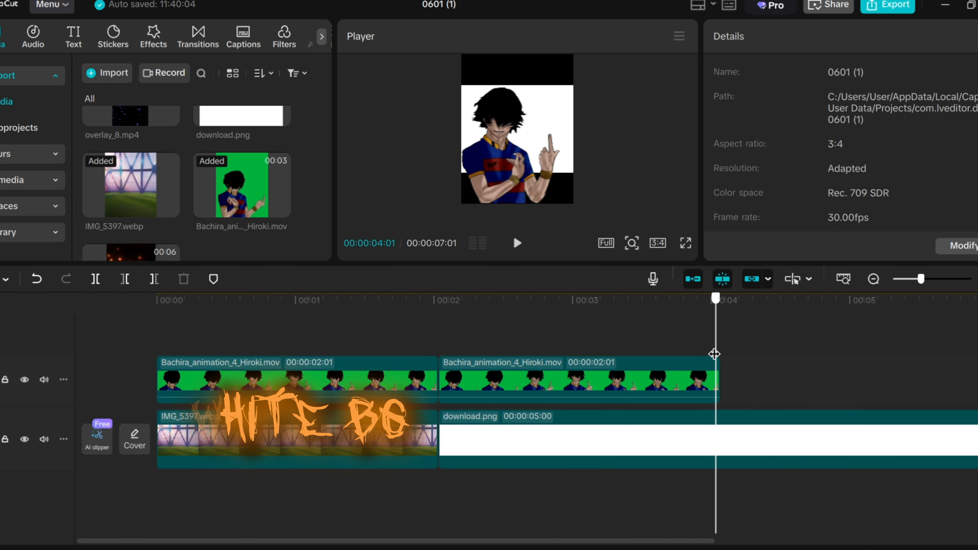
drag(716, 354, 721, 353)
click(760, 447)
key(w)
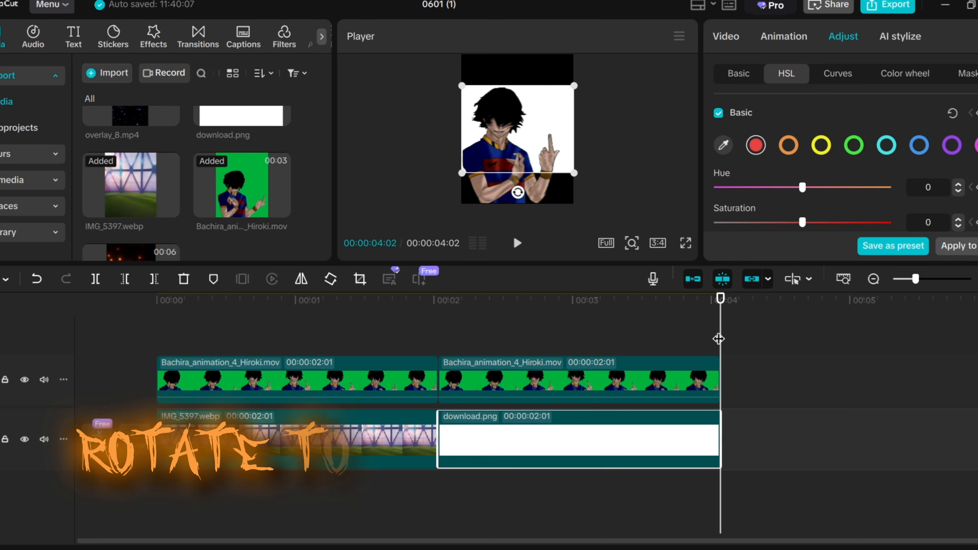
Step: Rotate the white download.png image upright and enlarge it until it fills the whole frame behind the character
drag(511, 194, 441, 133)
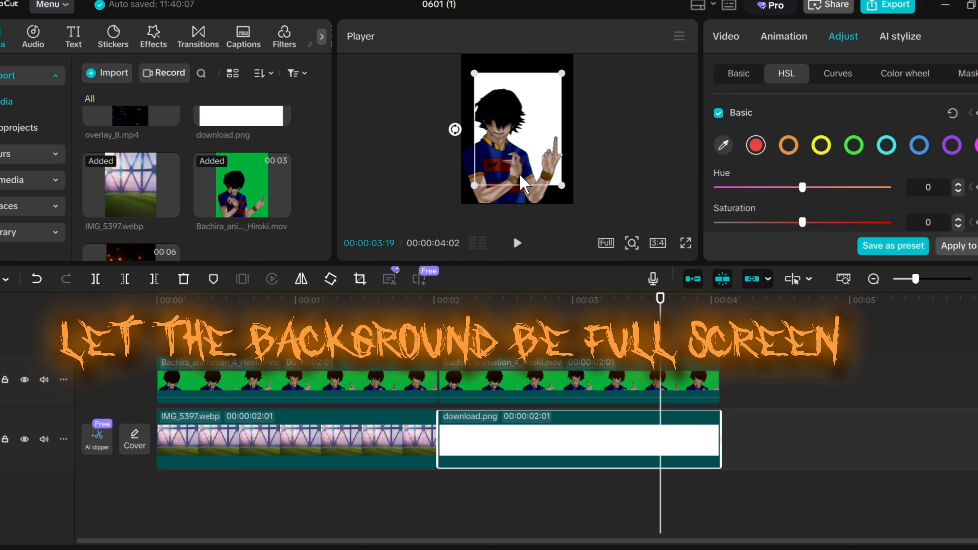
drag(554, 186, 574, 202)
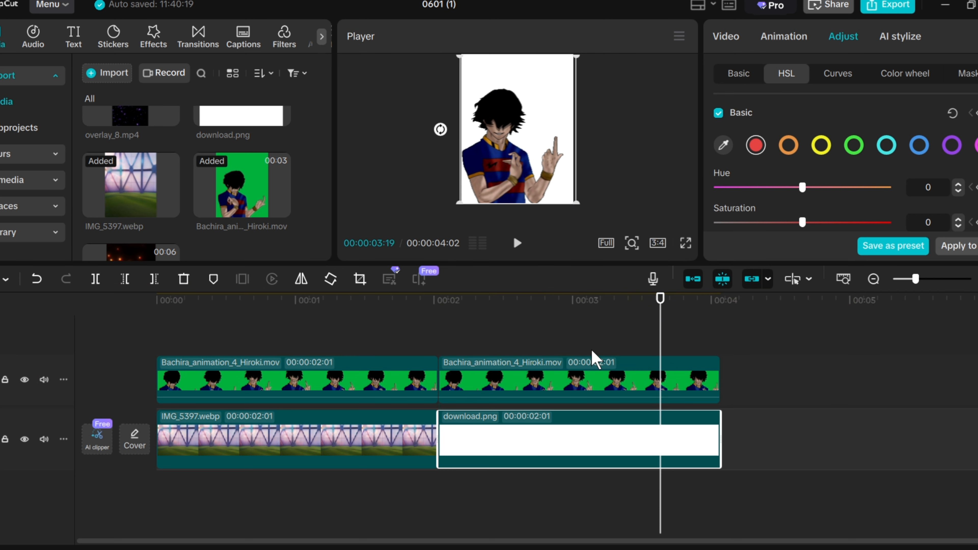
Step: Change the copied character clip's chroma key colour to the black of the character's hair
click(594, 360)
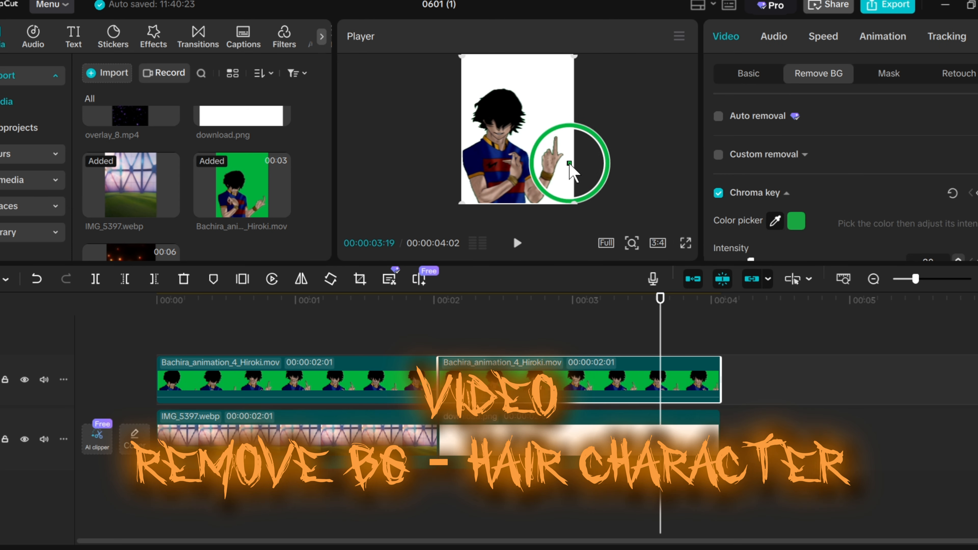
click(505, 101)
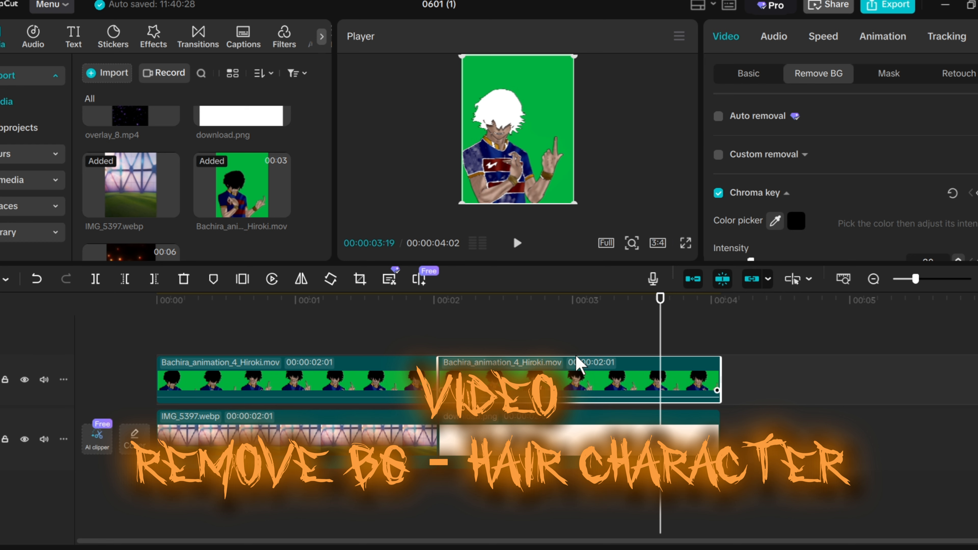
Step: Combine the copied character clip and the white image beneath it into a compound clip
mouse_move(565, 337)
mouse_down()
mouse_move(509, 338)
mouse_move(582, 343)
mouse_up()
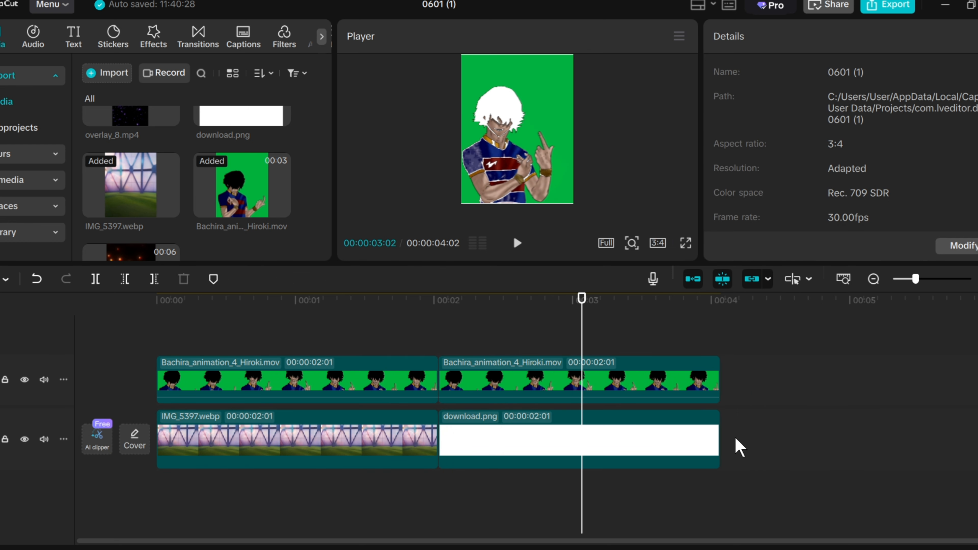
drag(738, 447, 641, 346)
key(alt+g)
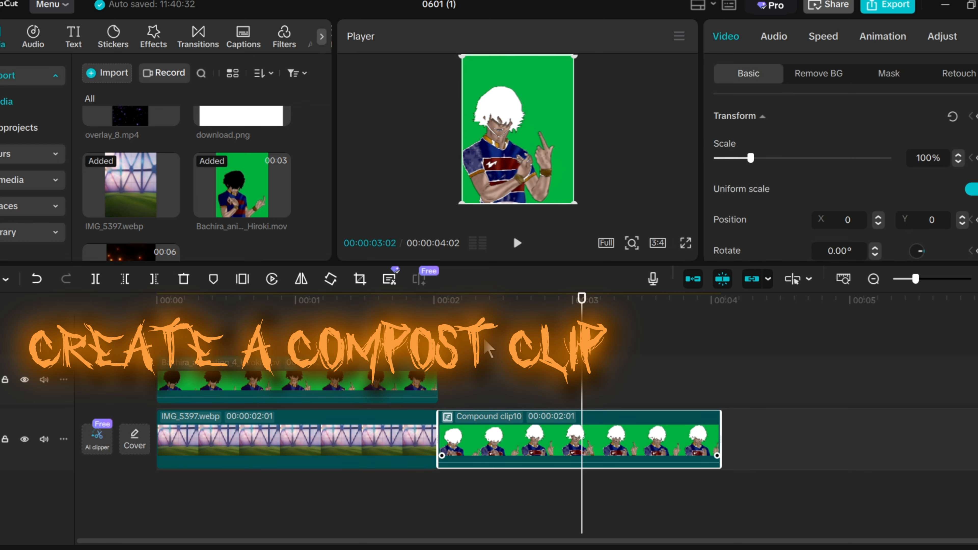
Step: Set the compound clip's saturation to -50, exposure to 50 and contrast to 50
click(487, 341)
click(584, 454)
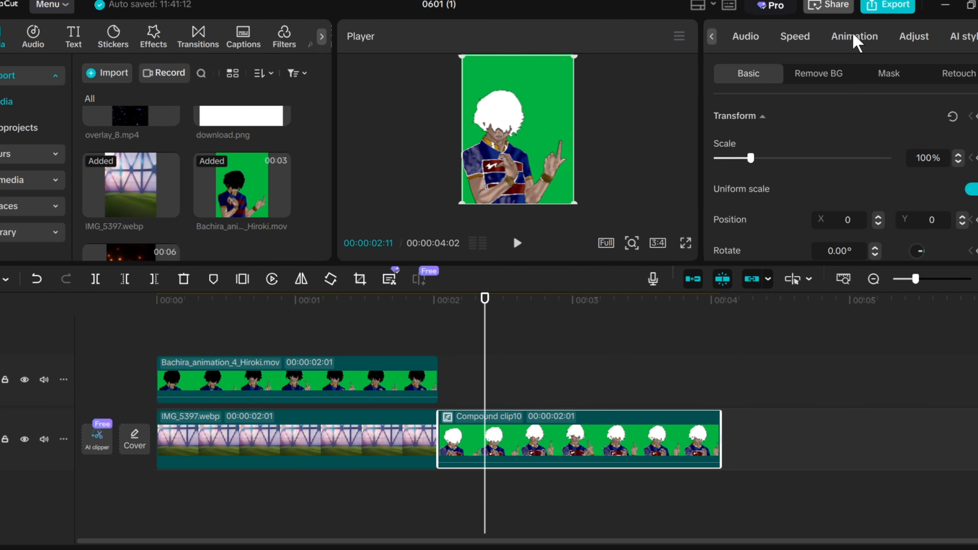
click(914, 36)
scroll(793, 136, down, 6)
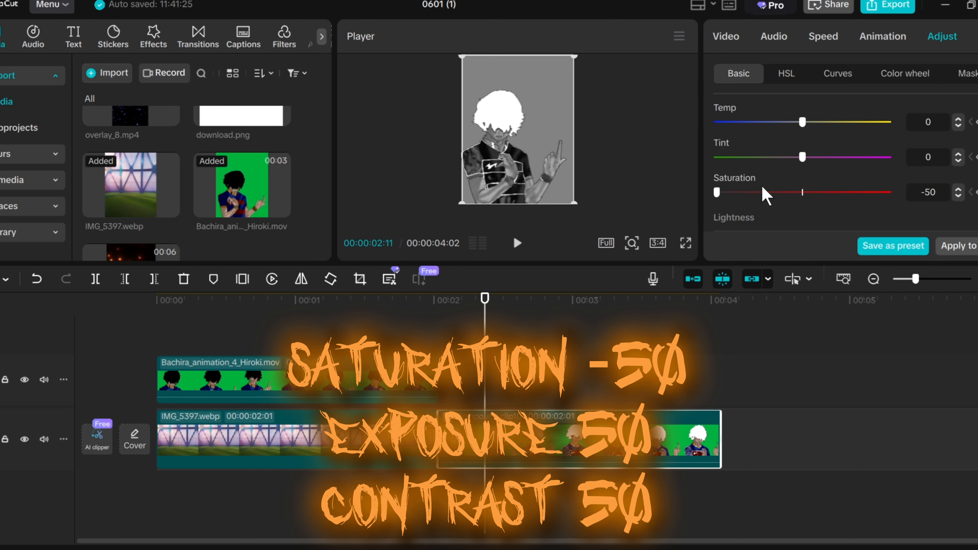
scroll(764, 177, down, 3)
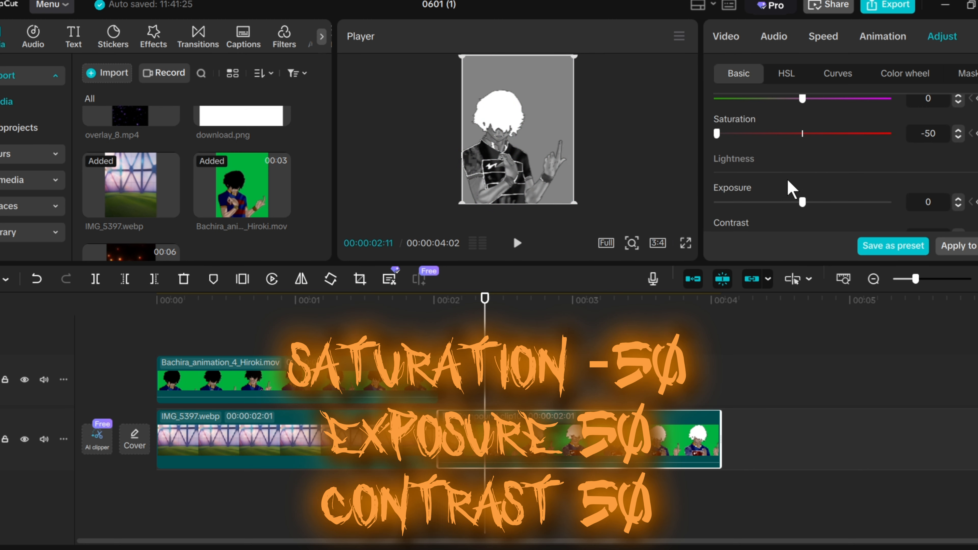
drag(802, 202, 635, 218)
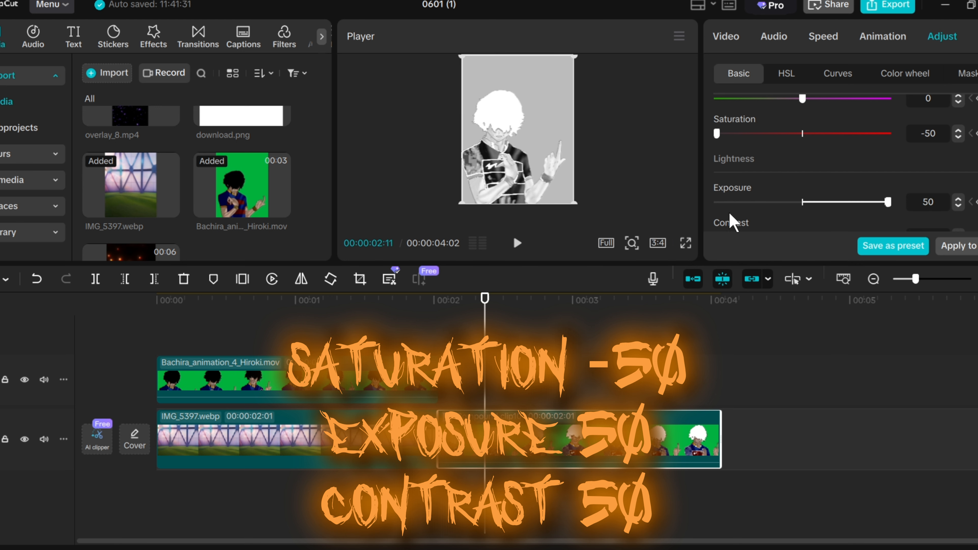
scroll(728, 208, down, 4)
scroll(795, 177, up, 2)
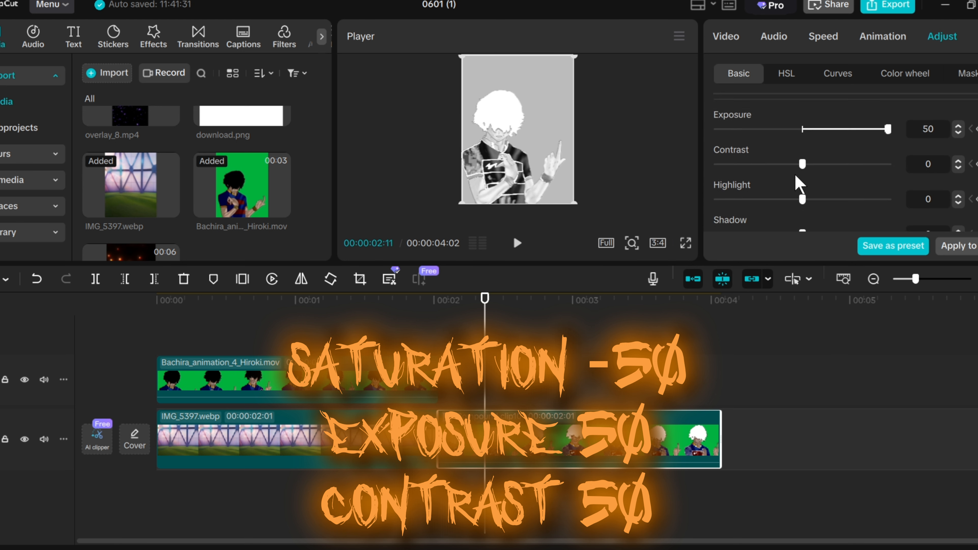
drag(802, 176, 835, 176)
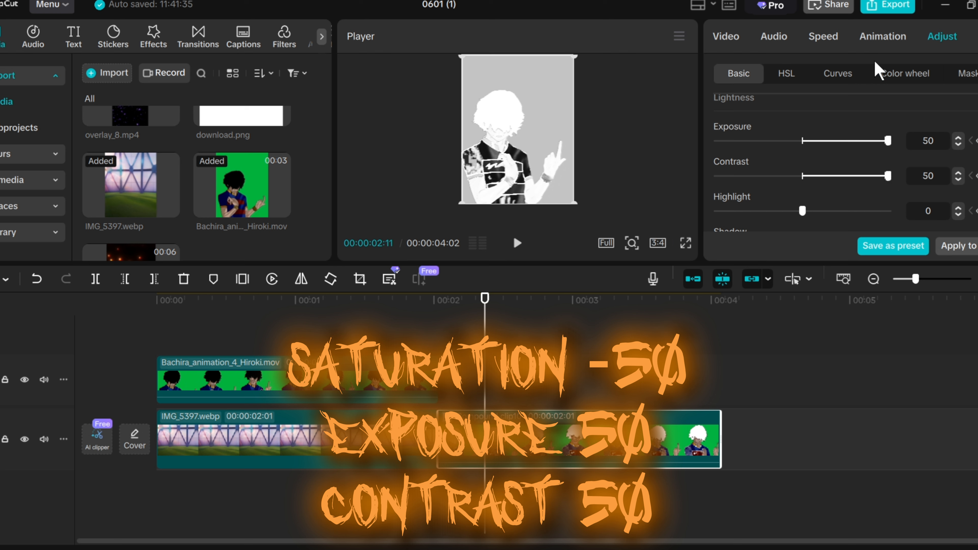
Step: Move the upper endpoint of the compound clip's Luma curve to the far left so the picture turns white
click(834, 81)
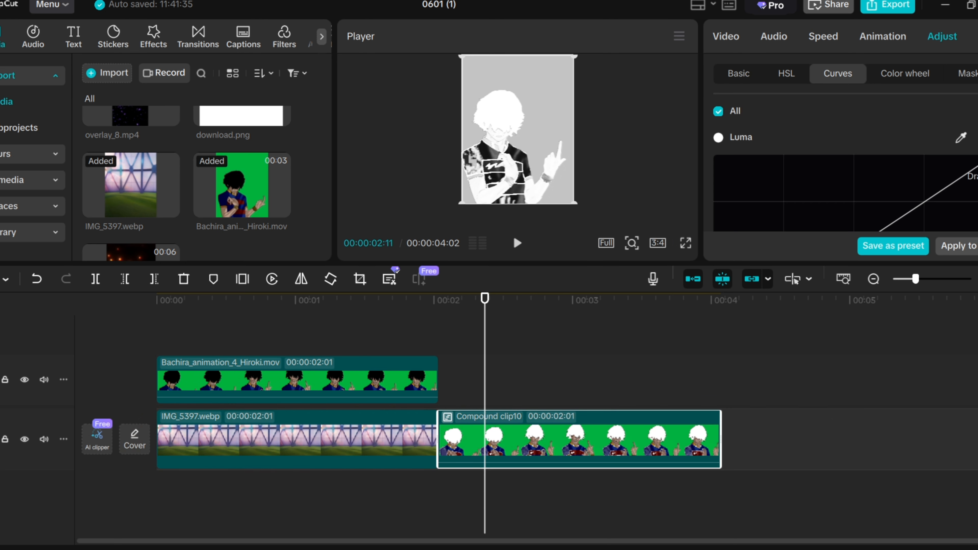
drag(971, 156, 723, 99)
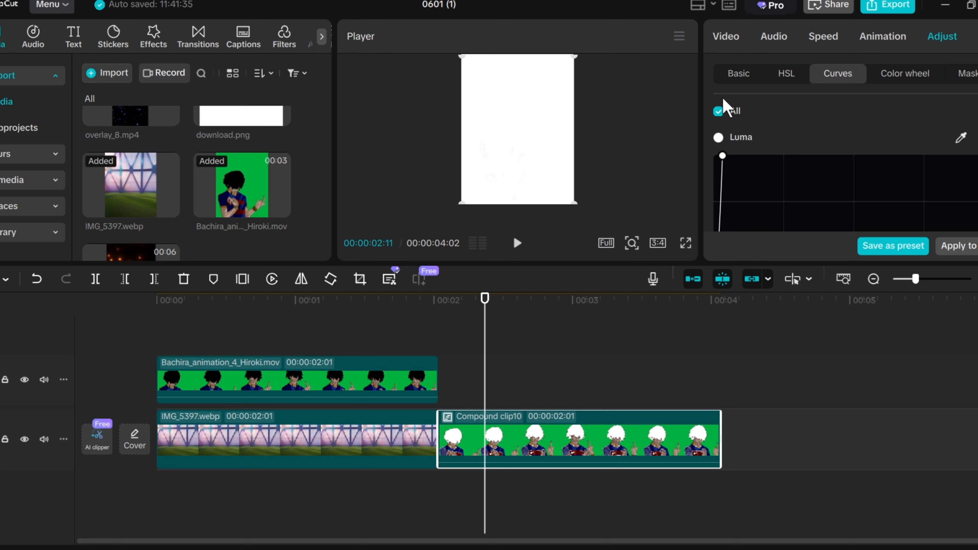
Step: Enable chroma key on the compound clip and pick the background around the character as the key colour
click(726, 39)
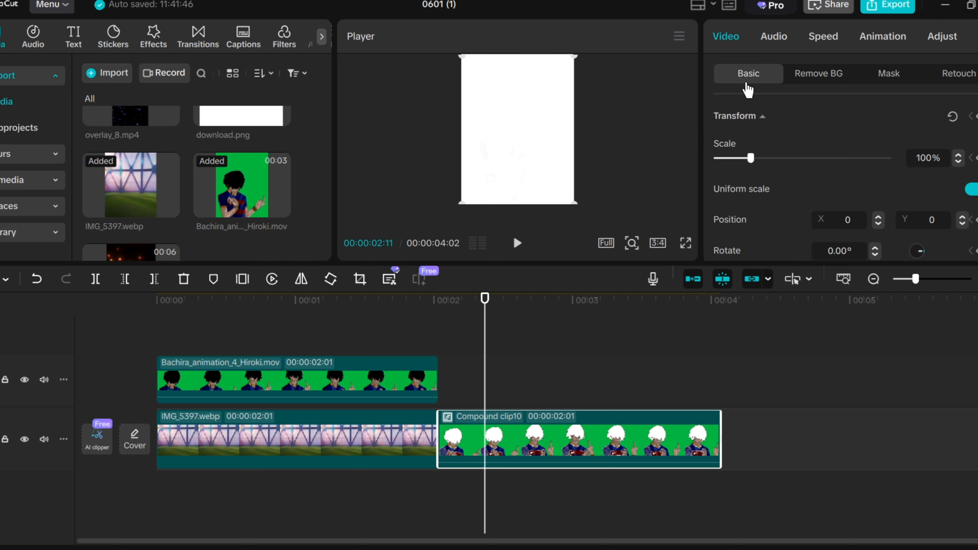
click(803, 77)
click(718, 193)
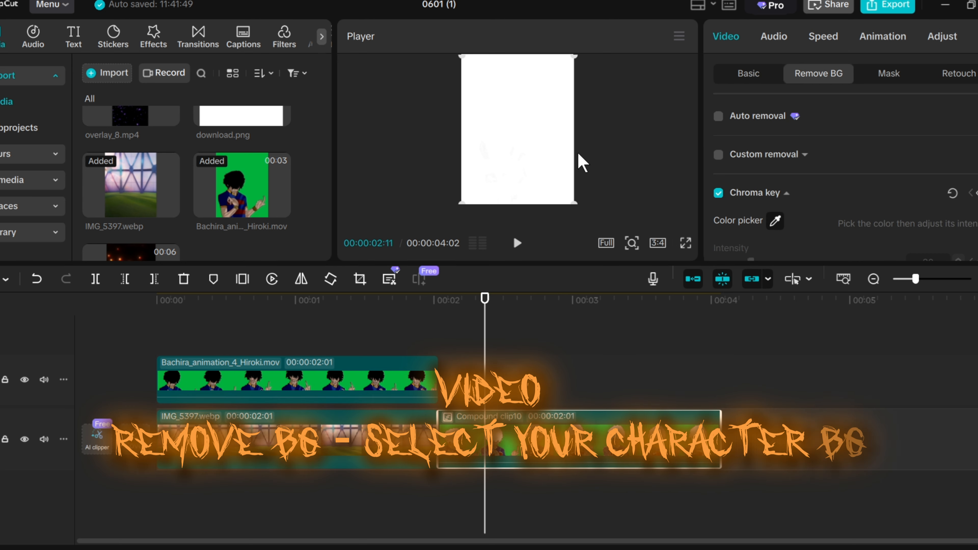
click(553, 122)
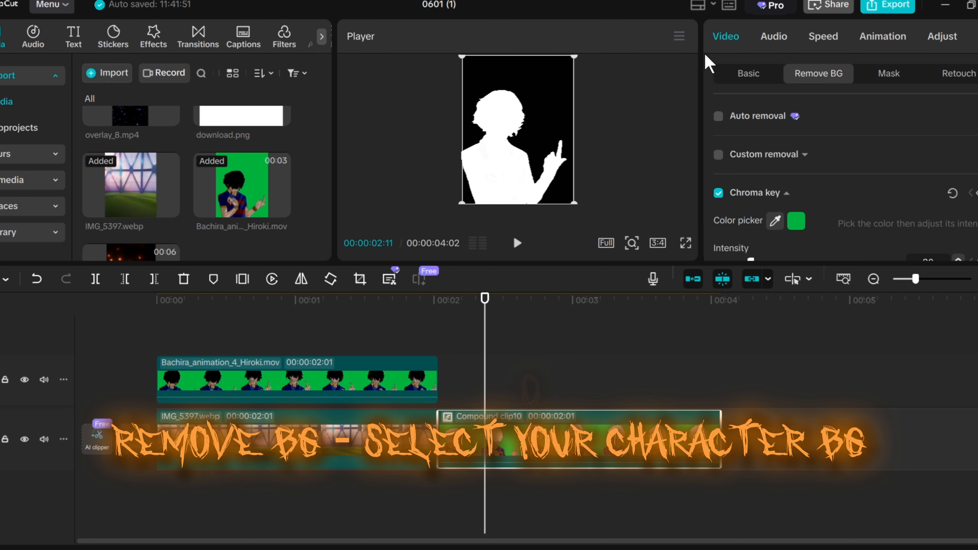
Step: Open the compound clip's HSL adjustments and place the clip above the first character clip at the timeline's start
click(942, 36)
click(787, 73)
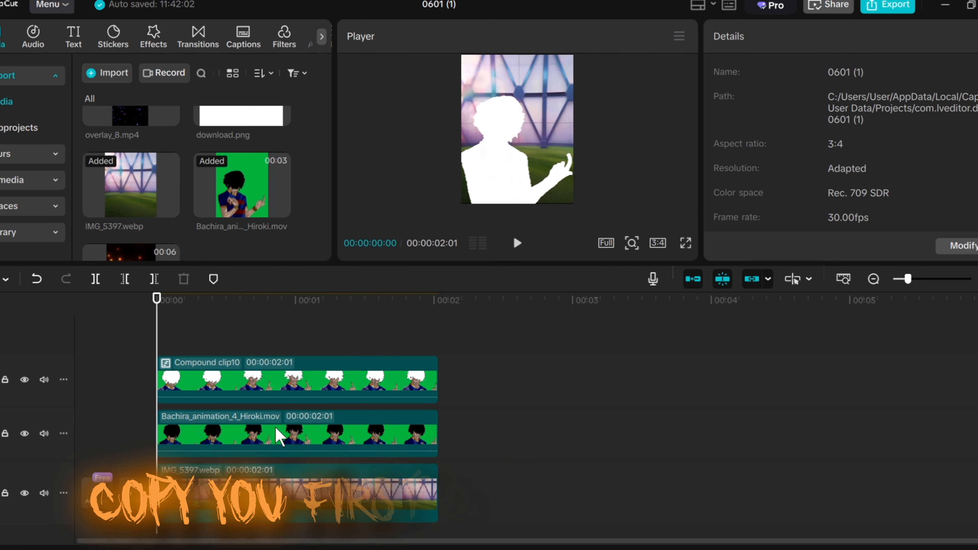
Step: Duplicate the first character clip and move the copy to the track above the compound clip
click(270, 422)
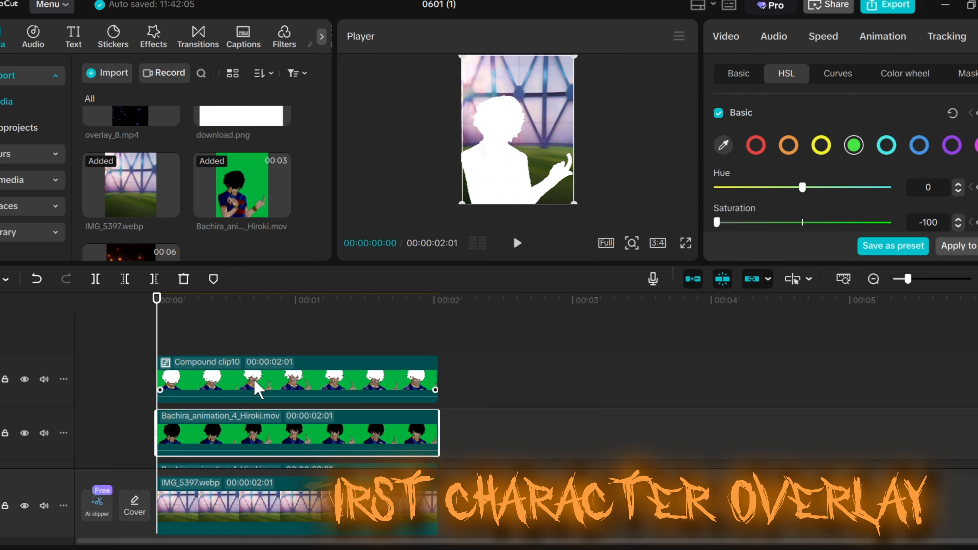
drag(273, 443, 265, 364)
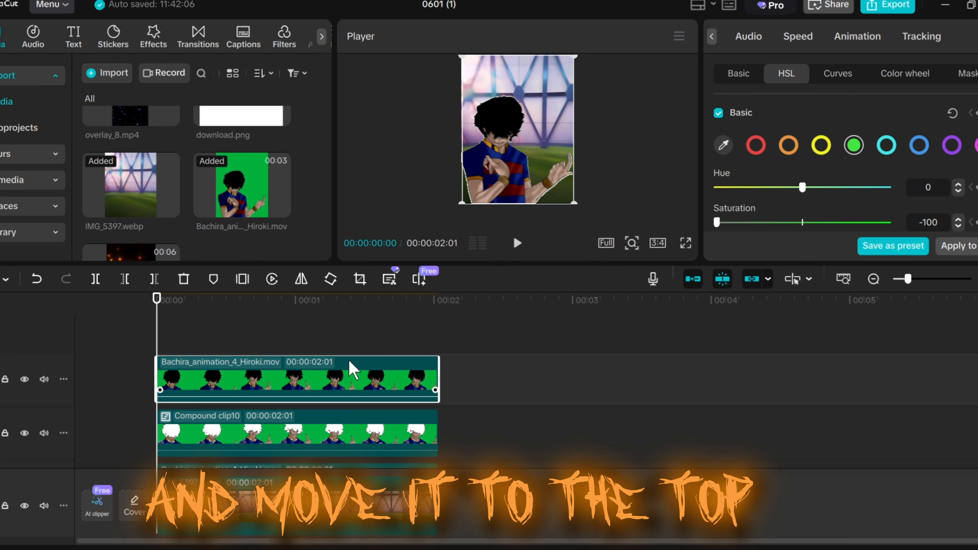
Step: Flatten the Luma, Red, Green and Blue curves of the top character clip to their minimum to make a black silhouette
click(712, 37)
click(838, 73)
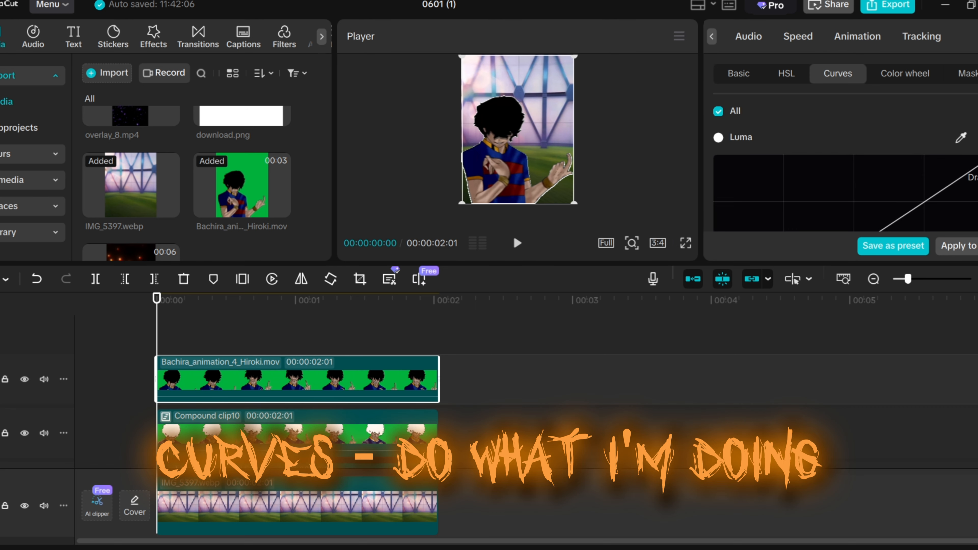
drag(977, 166, 977, 230)
scroll(863, 233, down, 10)
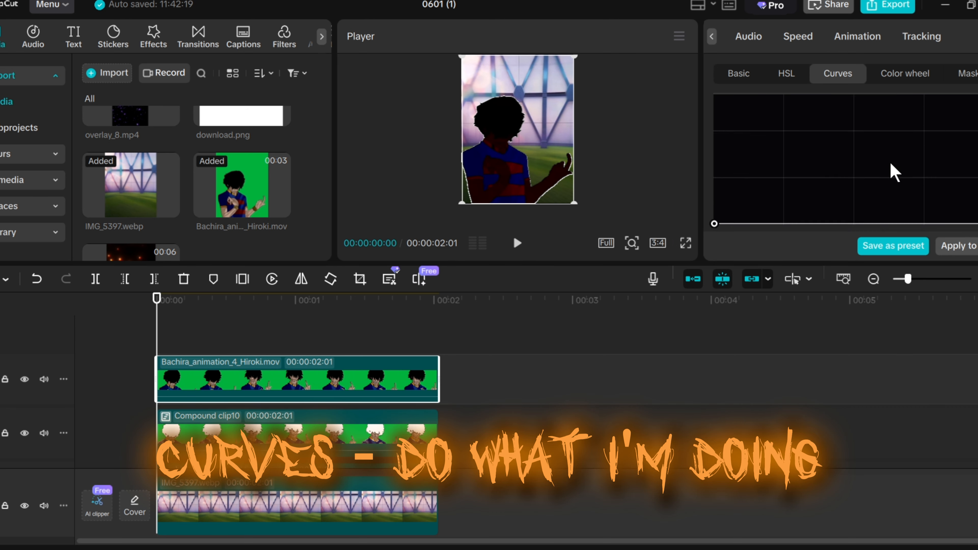
scroll(843, 164, up, 5)
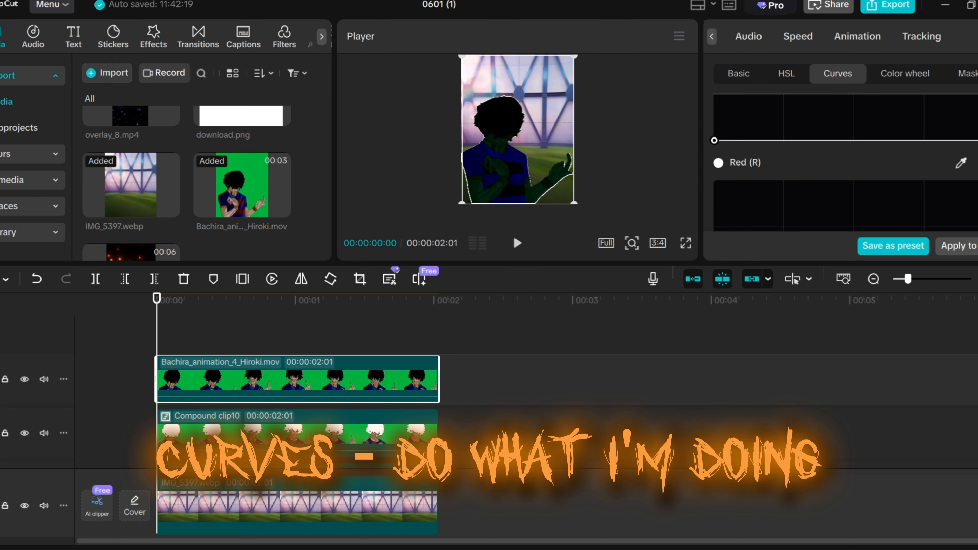
scroll(869, 182, down, 5)
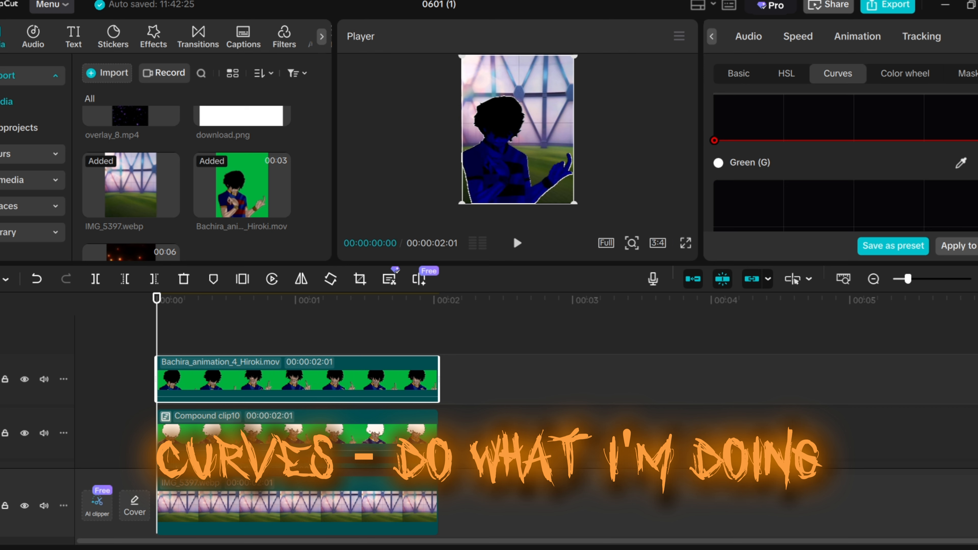
scroll(936, 160, down, 5)
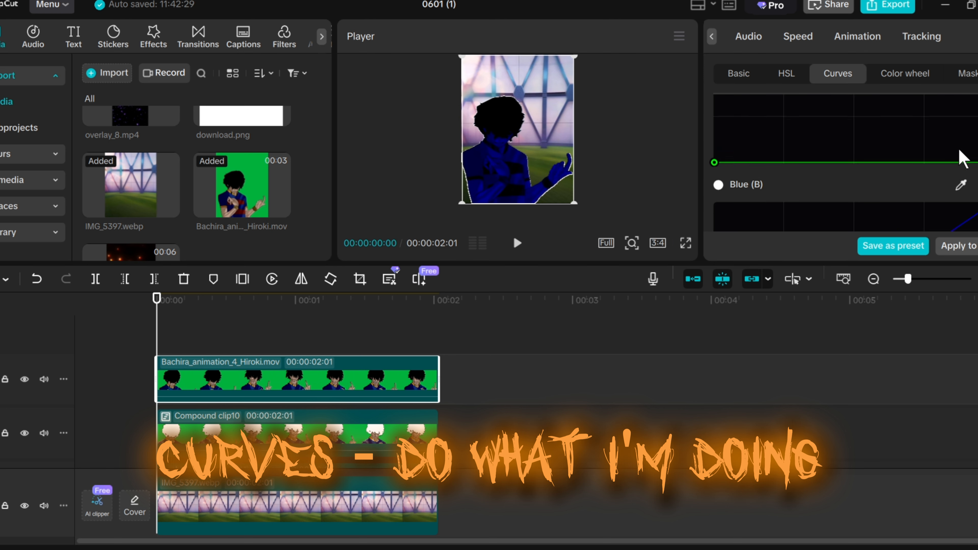
scroll(843, 162, down, 1)
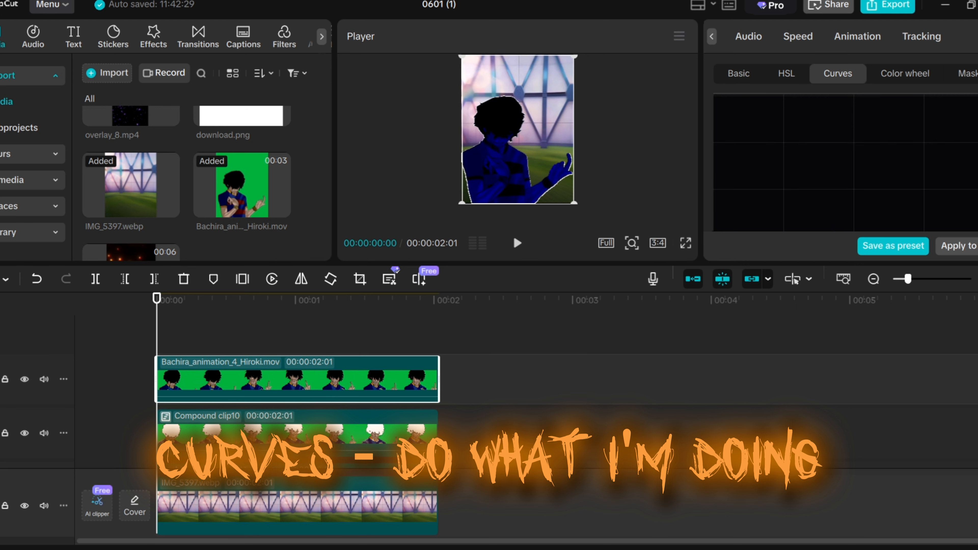
scroll(977, 130, up, 10)
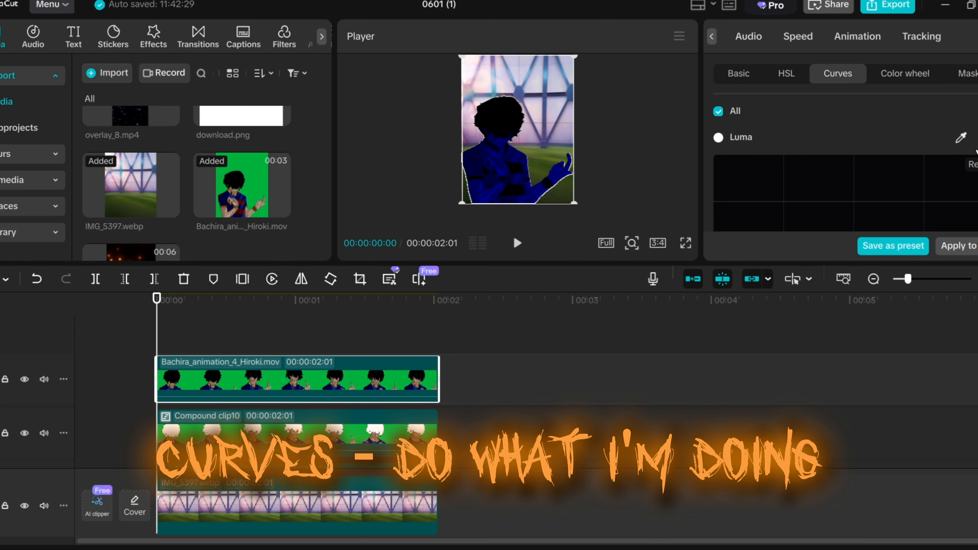
scroll(976, 152, down, 10)
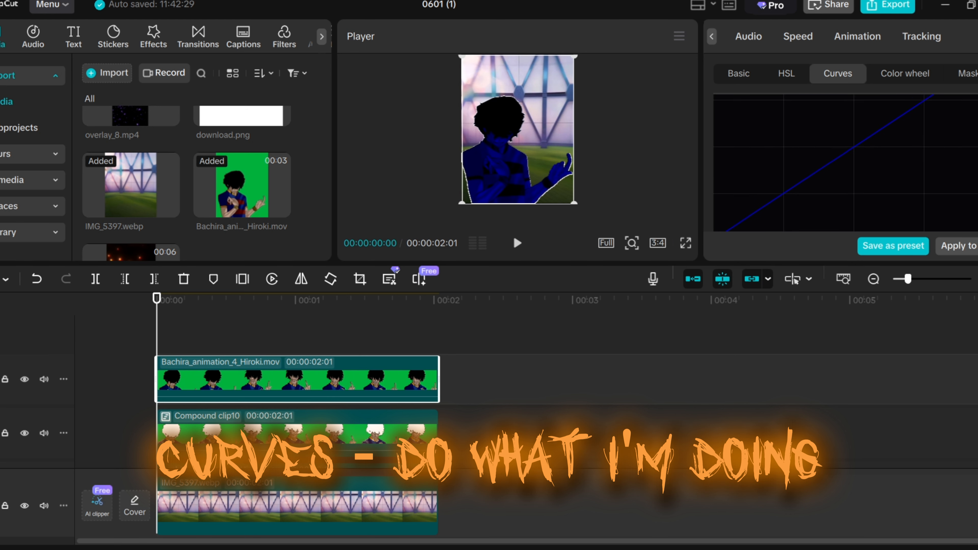
scroll(977, 154, up, 1)
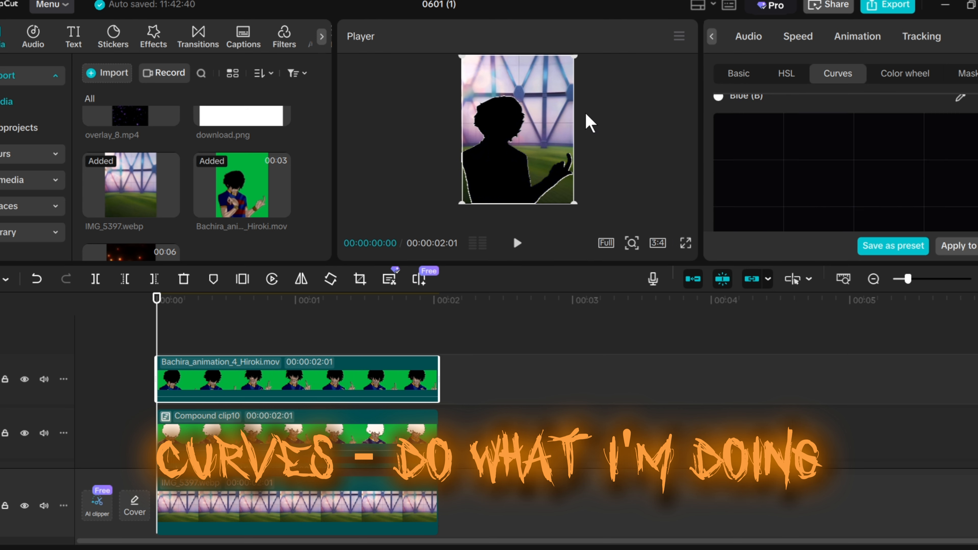
Step: Play back the timeline to check the character silhouette, and return the playhead to the start
click(518, 243)
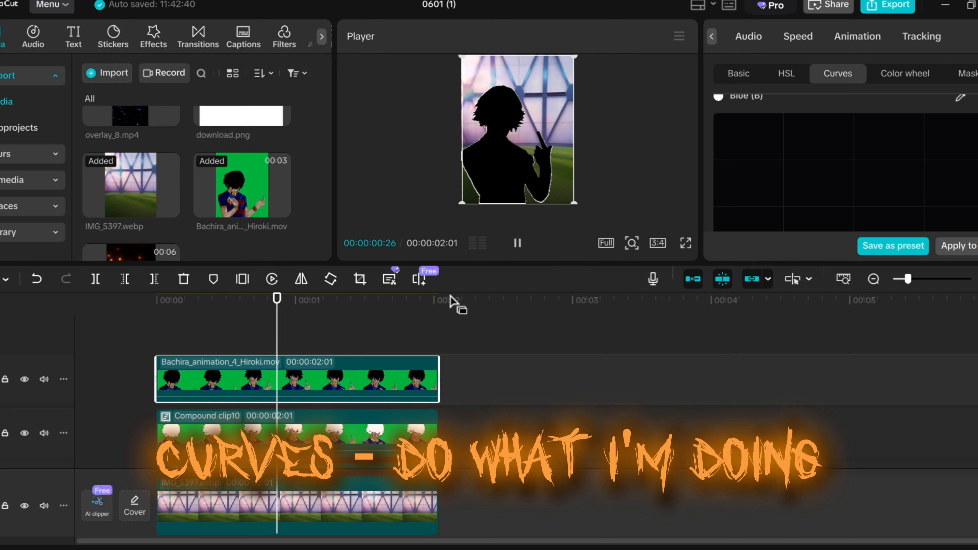
click(259, 328)
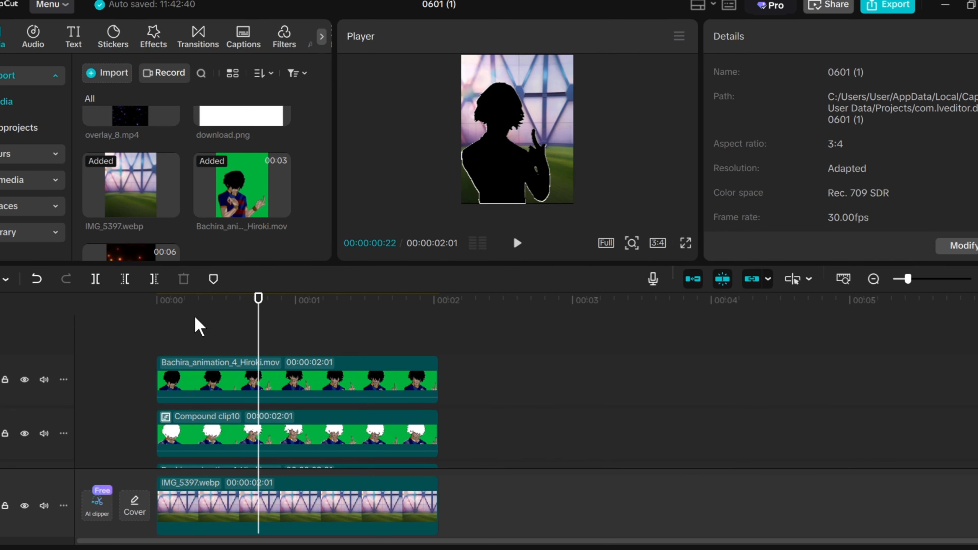
drag(194, 312, 57, 272)
Step: Apply the Blur video effect to the top character clip
click(154, 36)
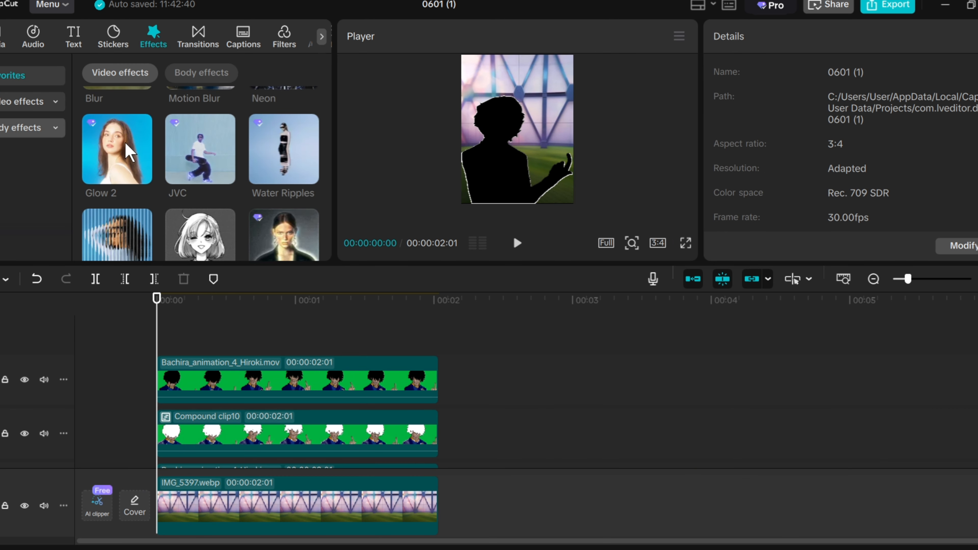
drag(111, 139, 266, 378)
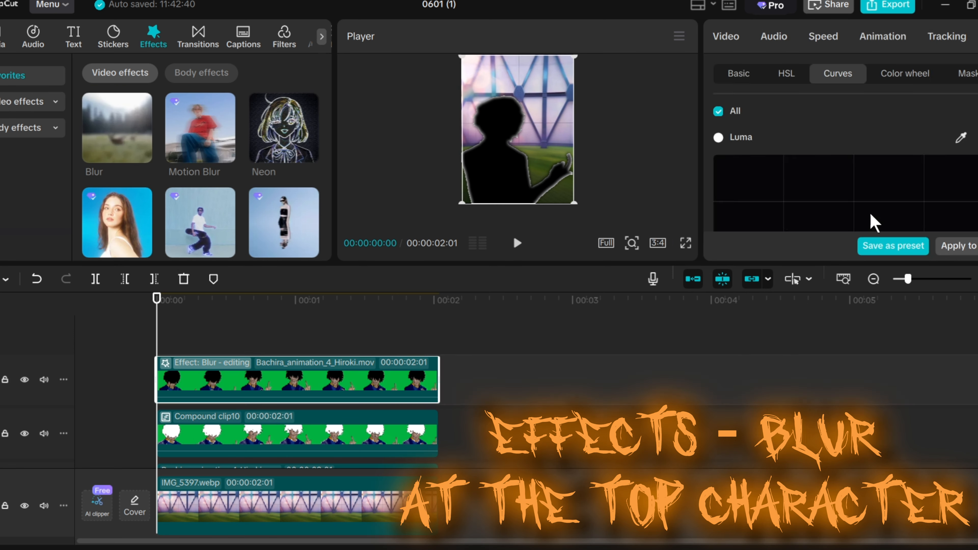
Step: Set the position of the top black character clip to X -39 and Y -29
click(338, 362)
click(725, 38)
scroll(818, 202, down, 2)
click(834, 202)
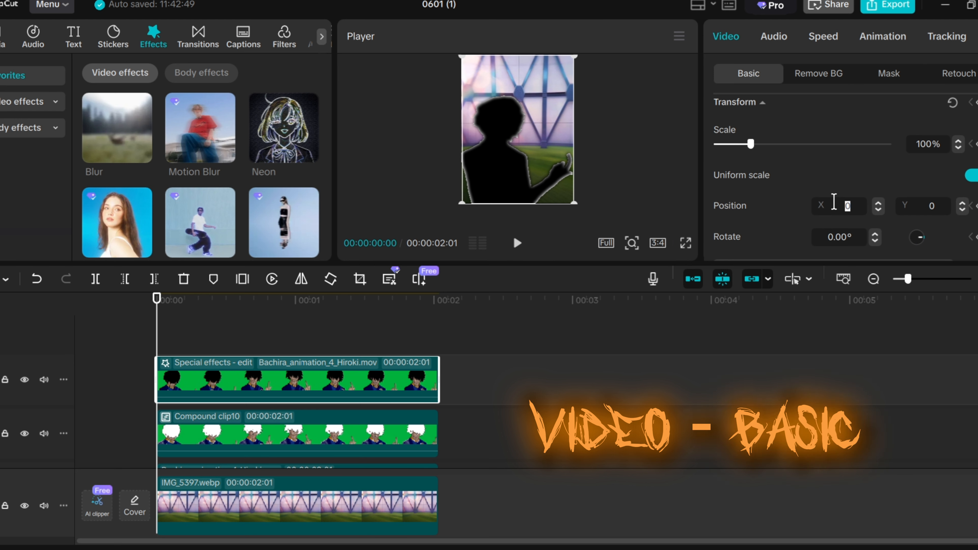
text(-39)
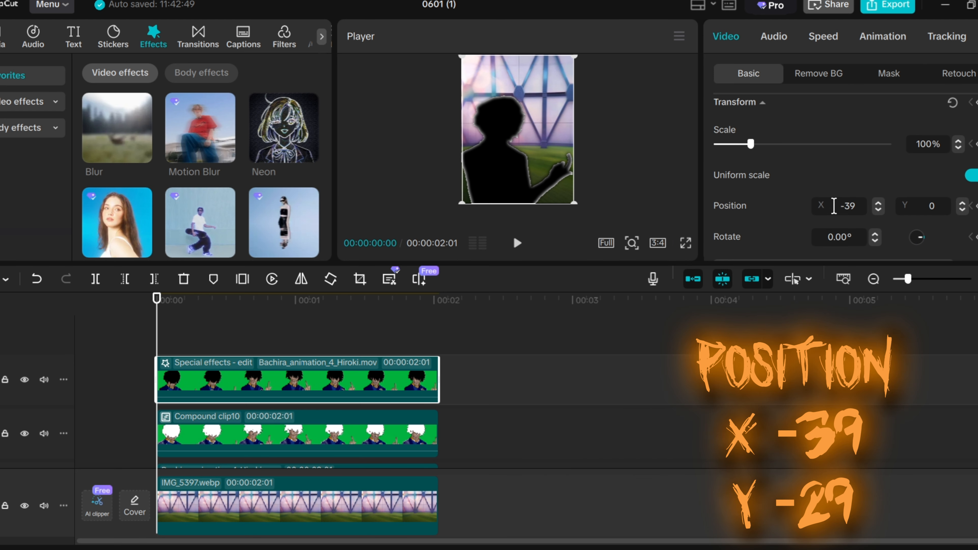
key(Return)
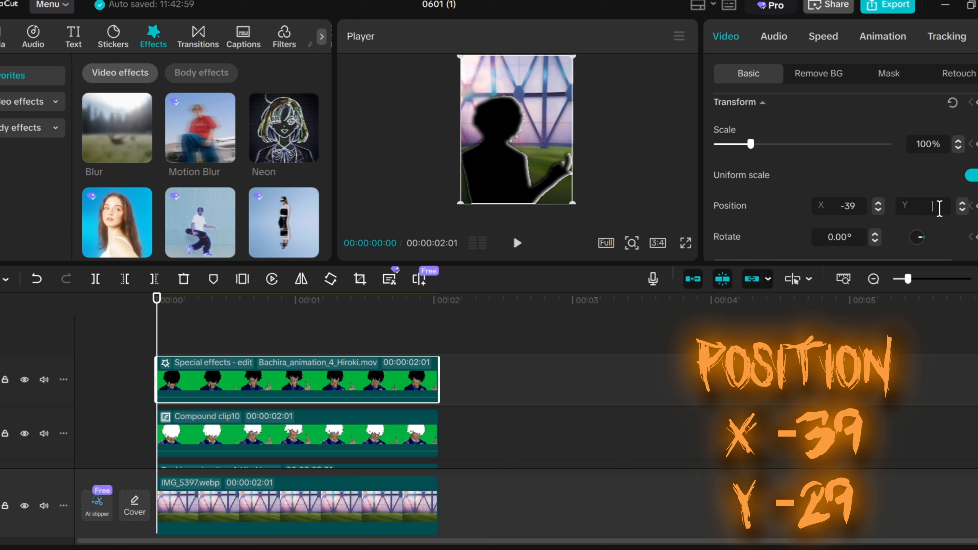
key(Return)
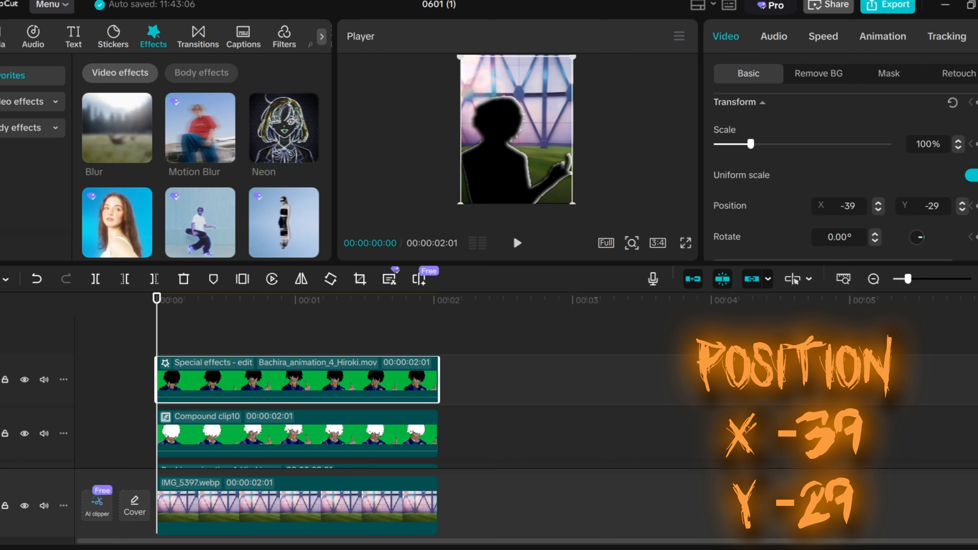
Step: Play back the timeline to check the offset silhouette, and return the playhead to the start
key(space)
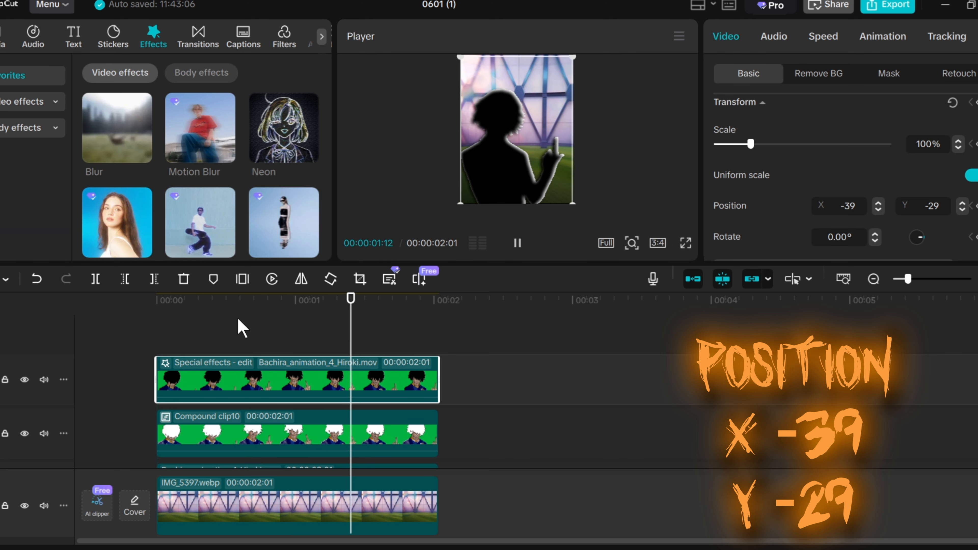
click(239, 331)
drag(238, 331, 157, 324)
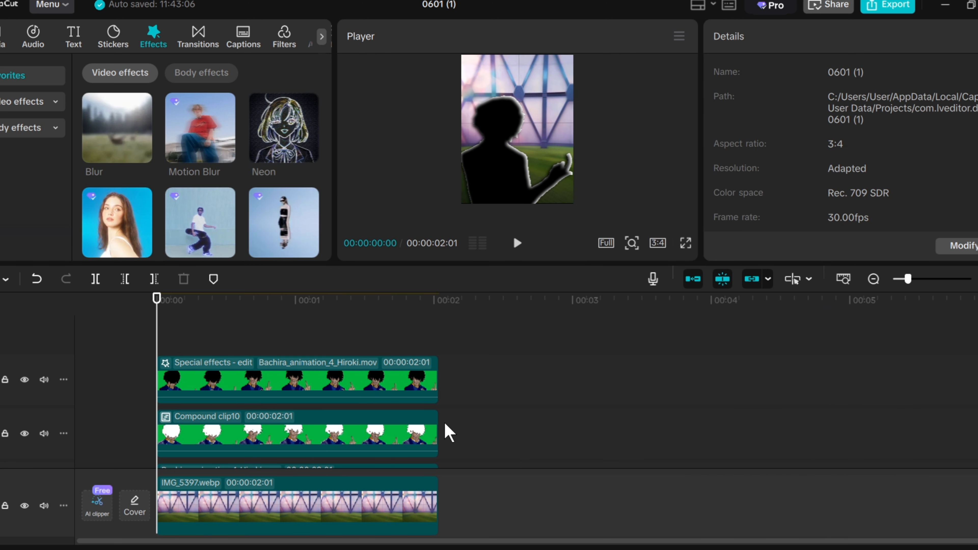
Step: Combine the black silhouette clip and the compound clip beneath it into one compound clip, and apply the Glow 2 effect to it twice
drag(448, 431, 385, 323)
key(alt+g)
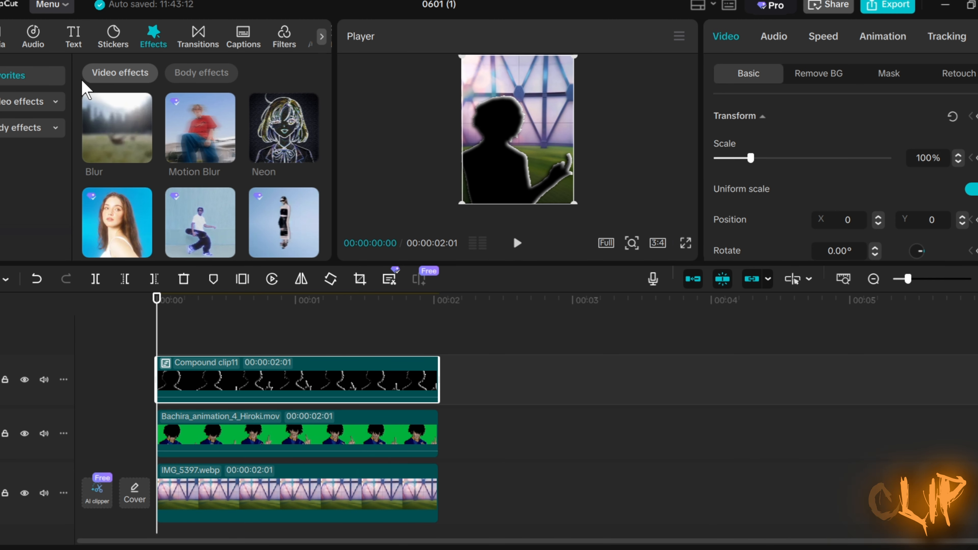
scroll(141, 179, down, 2)
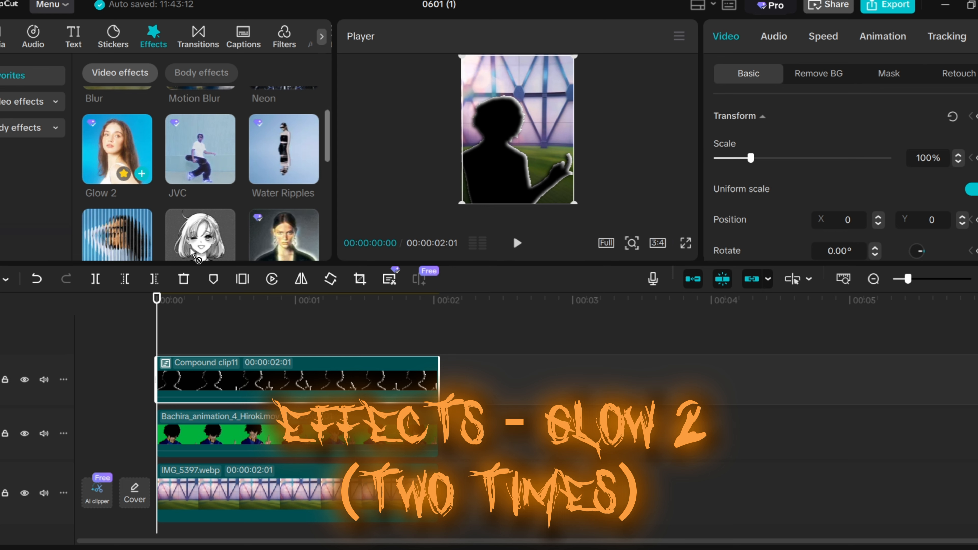
drag(193, 255, 234, 375)
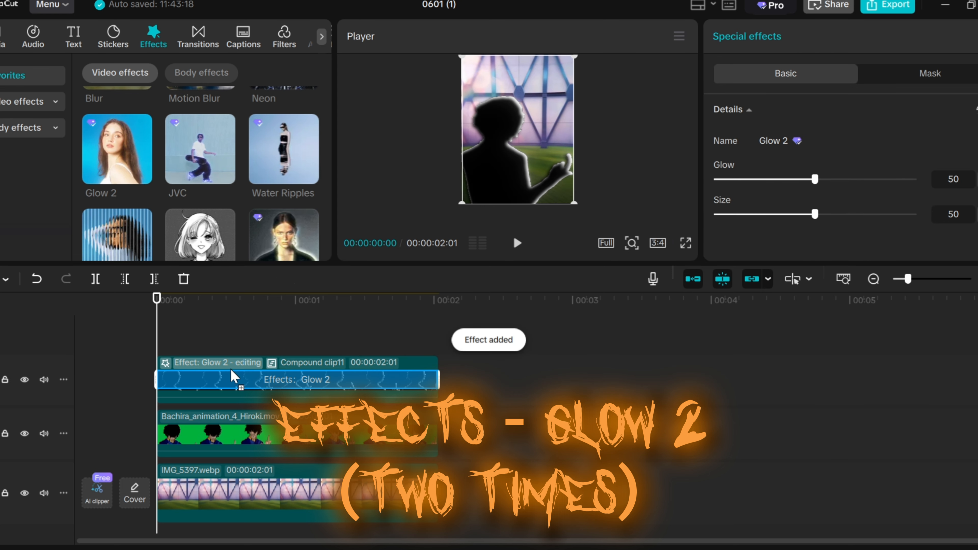
click(311, 365)
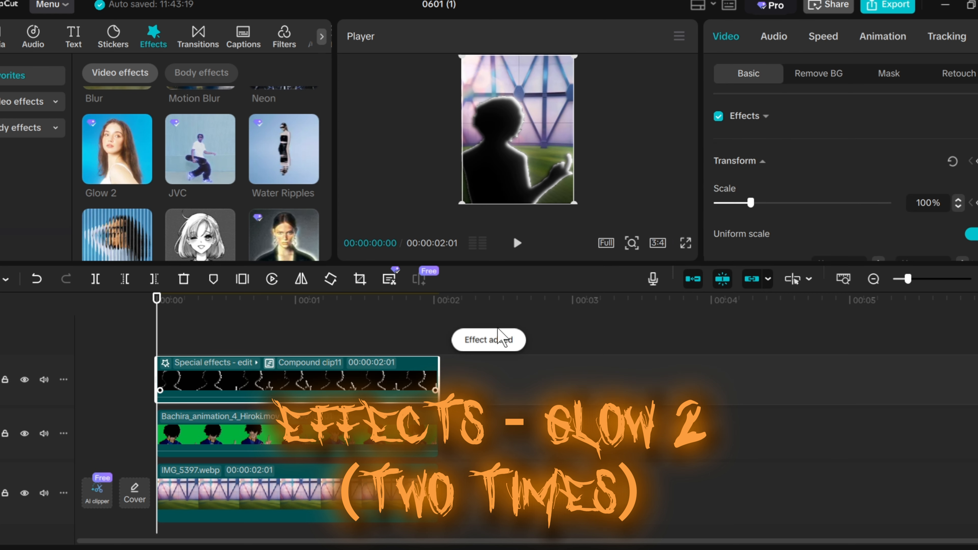
Step: Lower the Green and Blue curves of the glowing compound clip to tint the character's outline orange
click(976, 37)
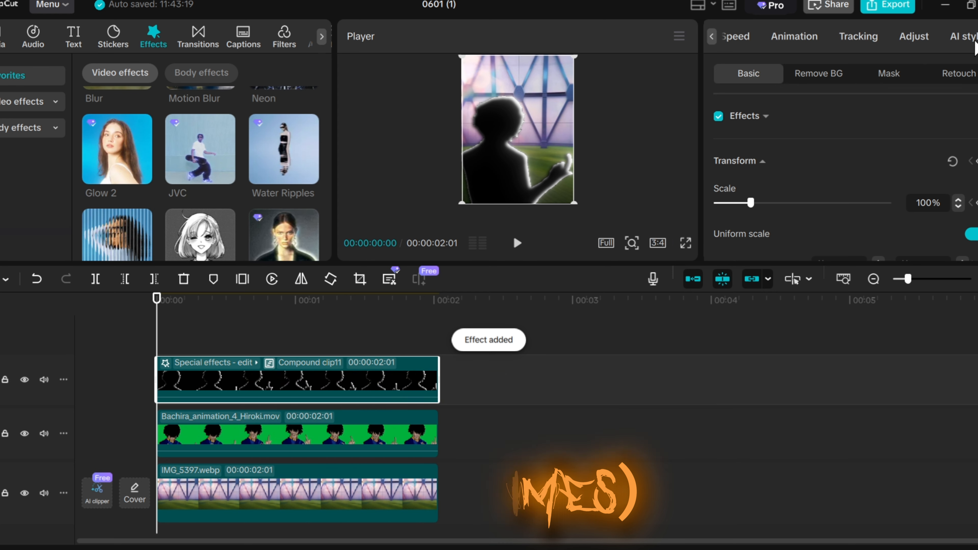
click(915, 38)
scroll(844, 162, down, 5)
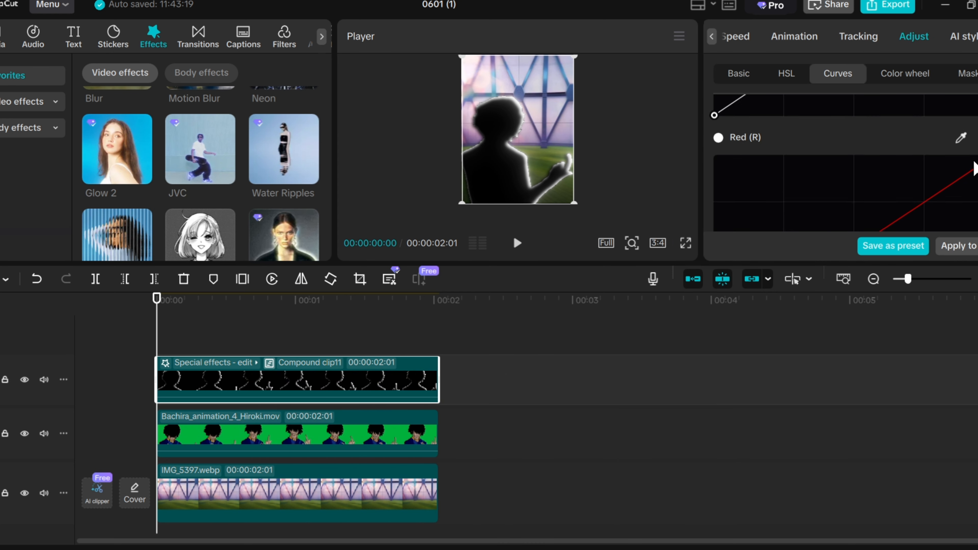
scroll(843, 162, down, 3)
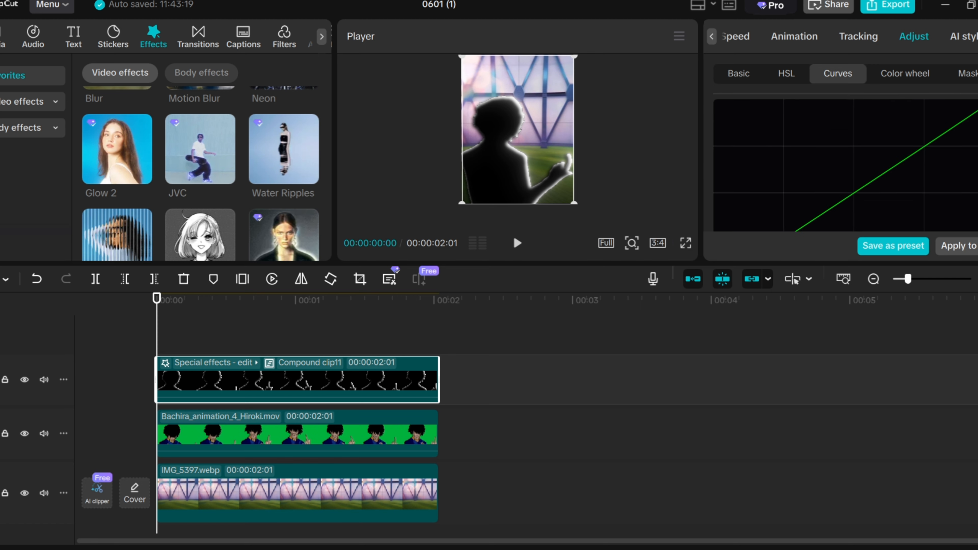
drag(977, 110, 977, 246)
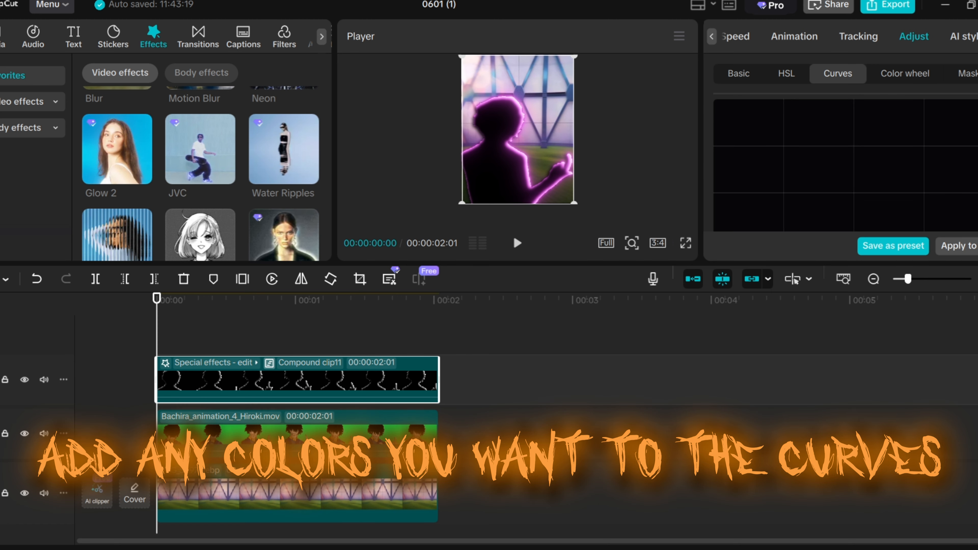
scroll(955, 148, down, 5)
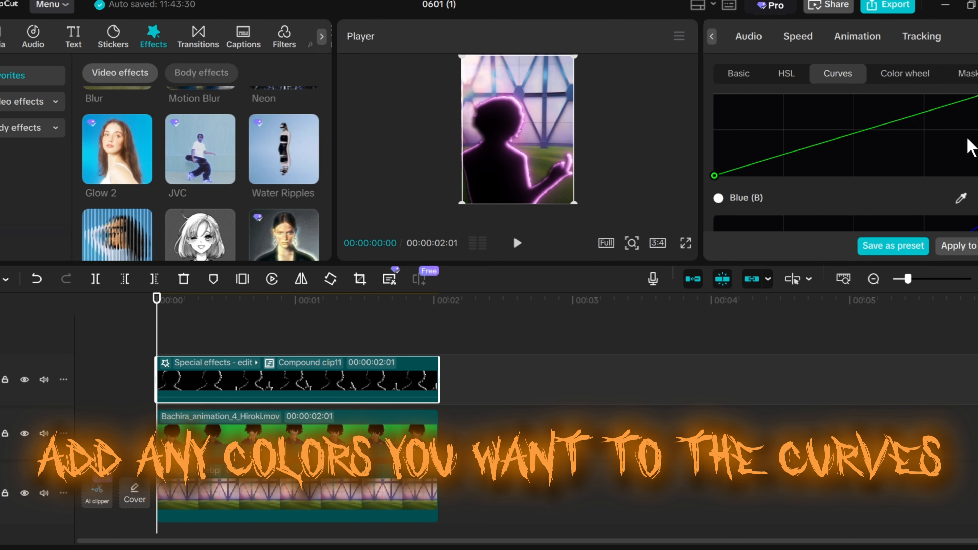
scroll(843, 162, down, 2)
scroll(843, 161, up, 3)
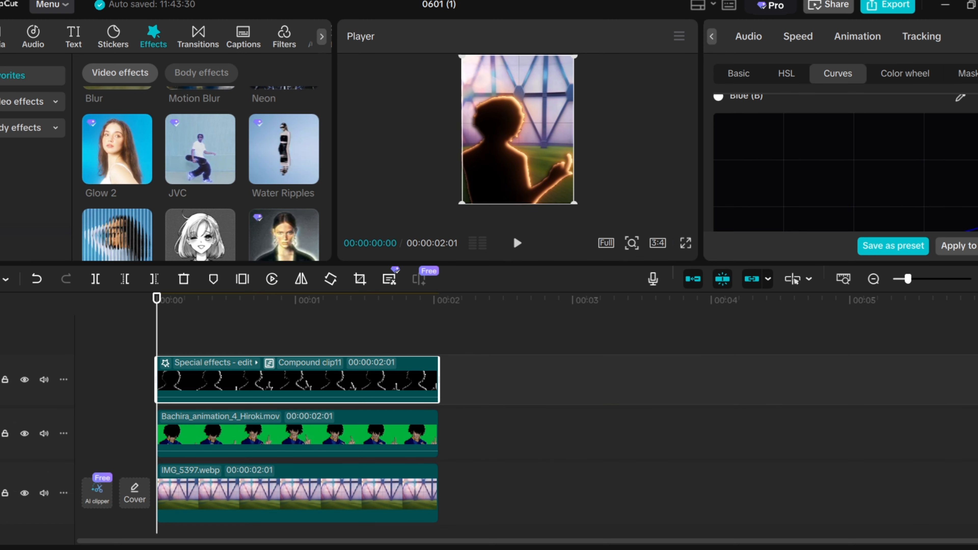
Step: Play back the tinted outline and lower the compound clip's Green curve slightly
key(space)
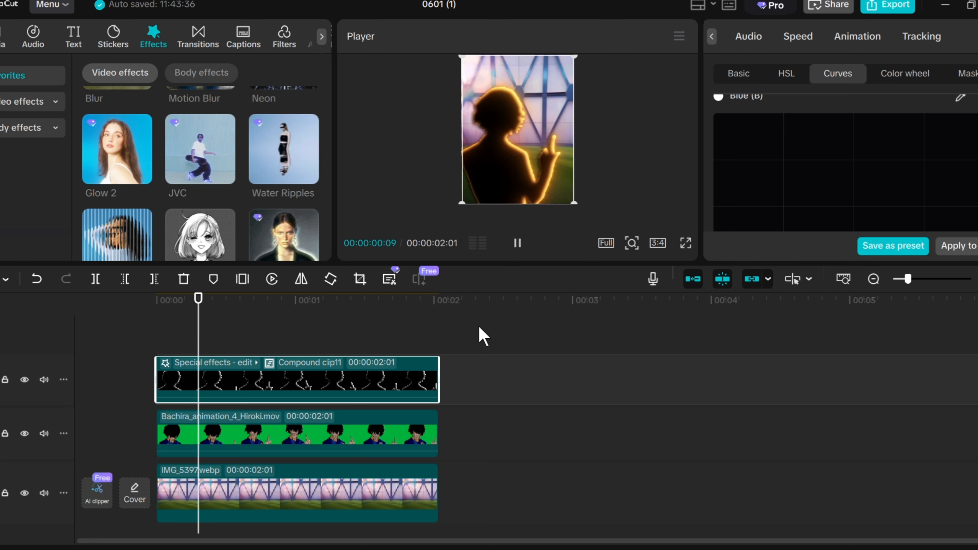
key(space)
scroll(886, 182, up, 3)
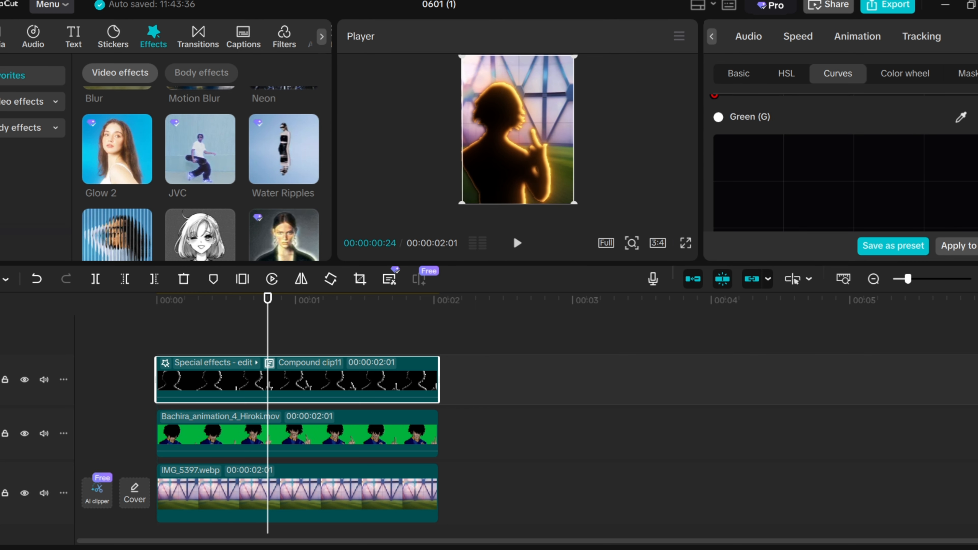
scroll(885, 181, down, 2)
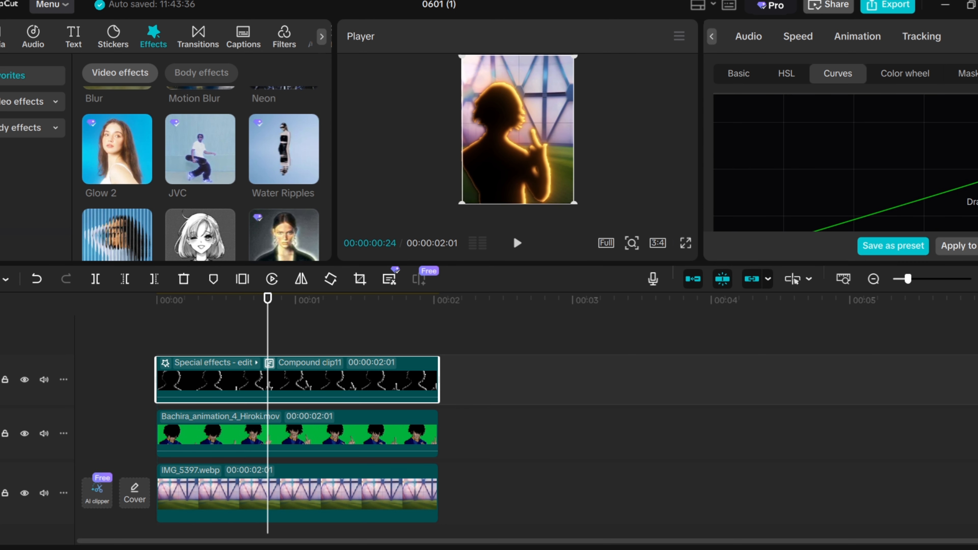
drag(977, 255, 977, 198)
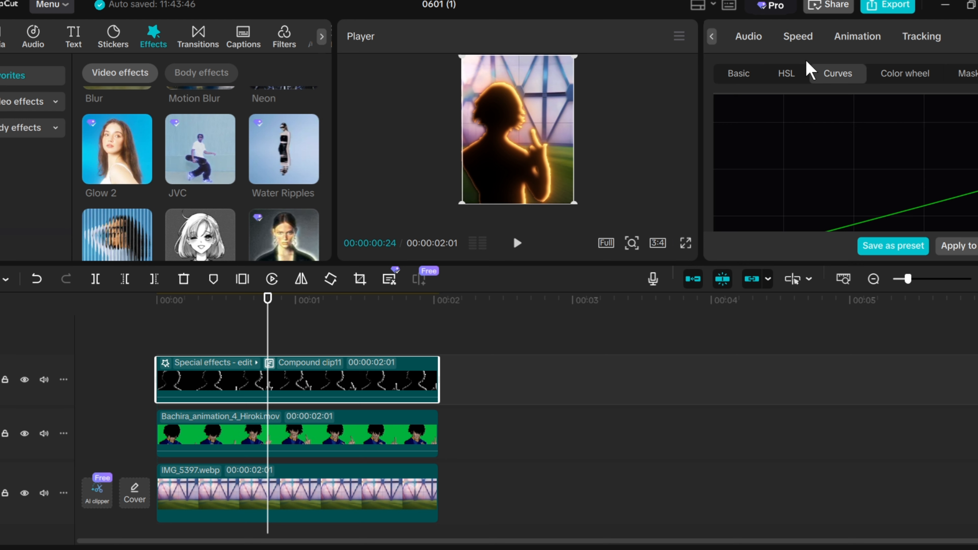
Step: Set the HSL saturation of orange to 100 on the compound clip, preview it, and return the playhead to the start
click(786, 73)
click(788, 146)
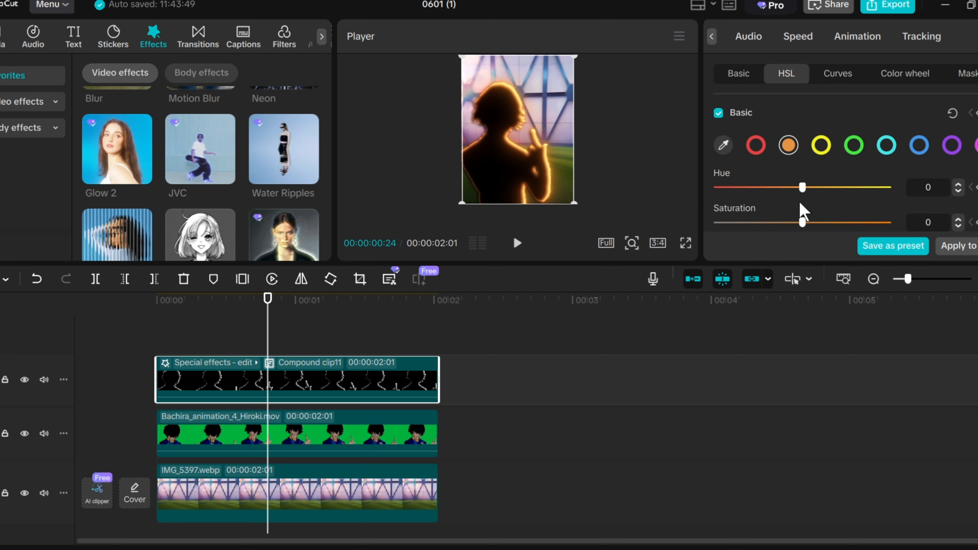
key(space)
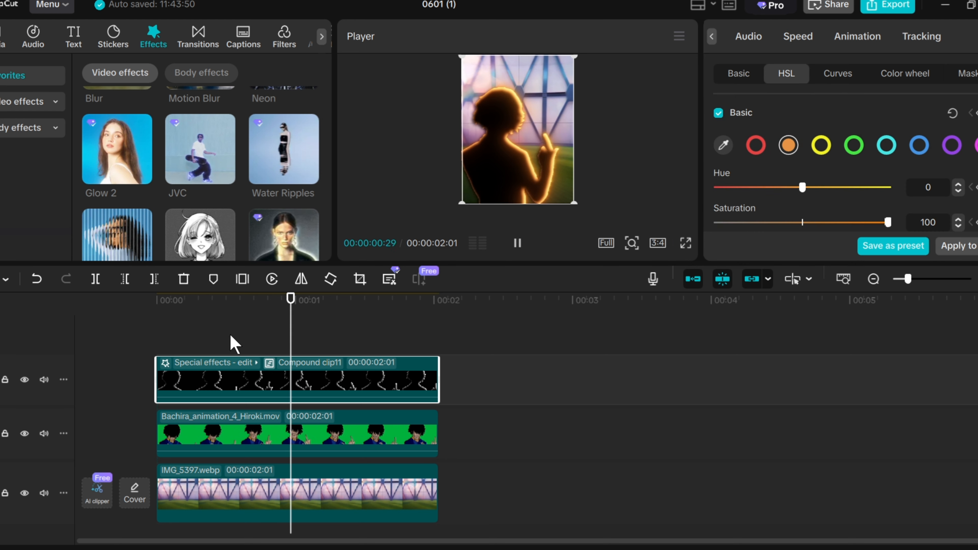
drag(237, 334, 46, 328)
Step: Set the blend mode of the glowing compound clip to Screen
click(288, 380)
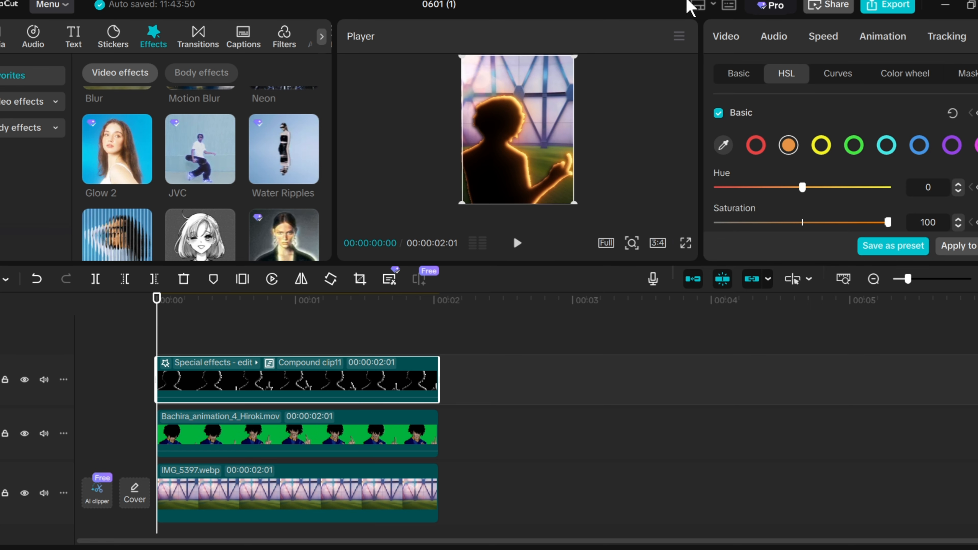
click(749, 37)
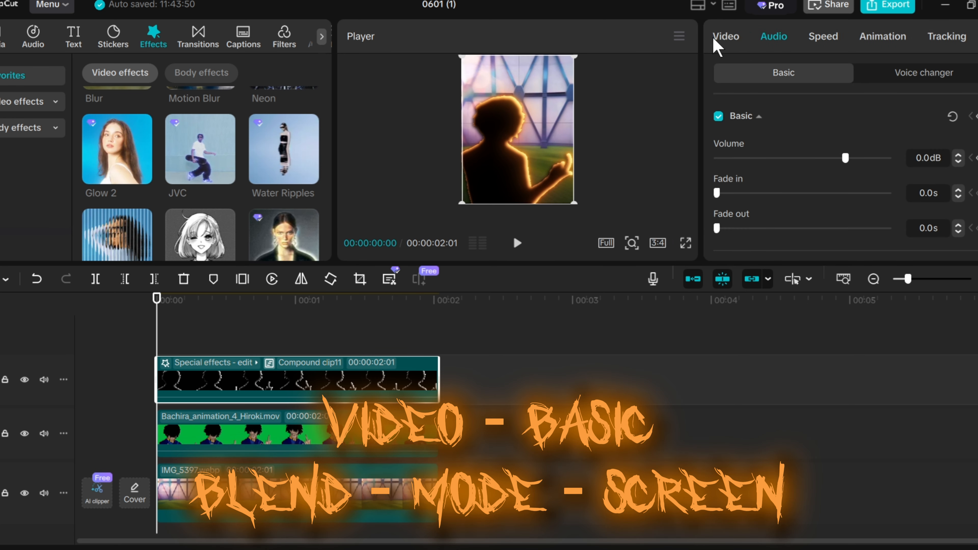
click(713, 37)
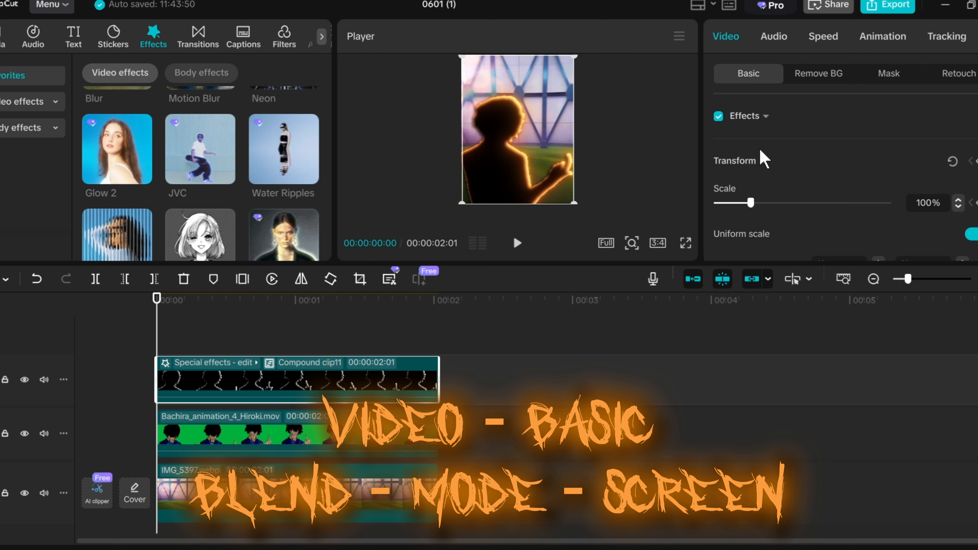
scroll(796, 114, down, 6)
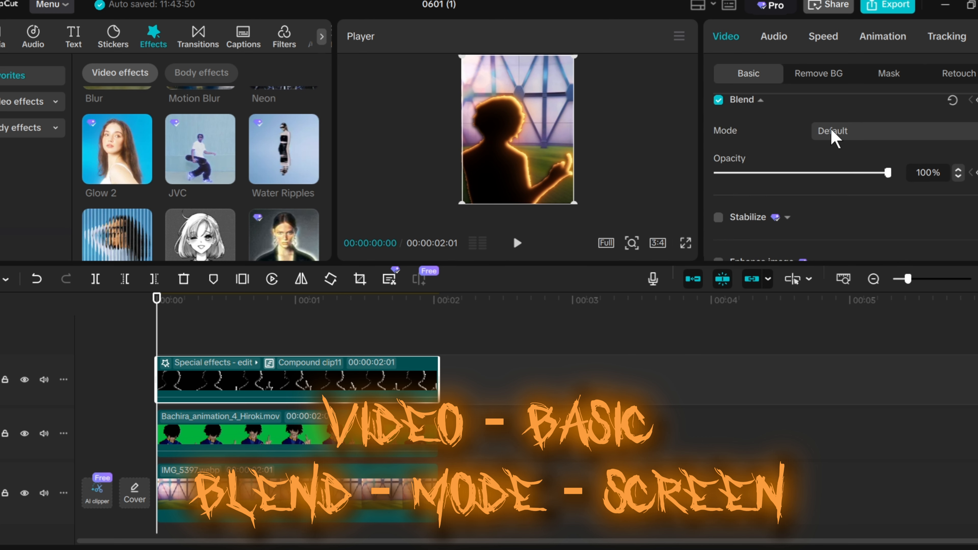
click(833, 133)
click(839, 212)
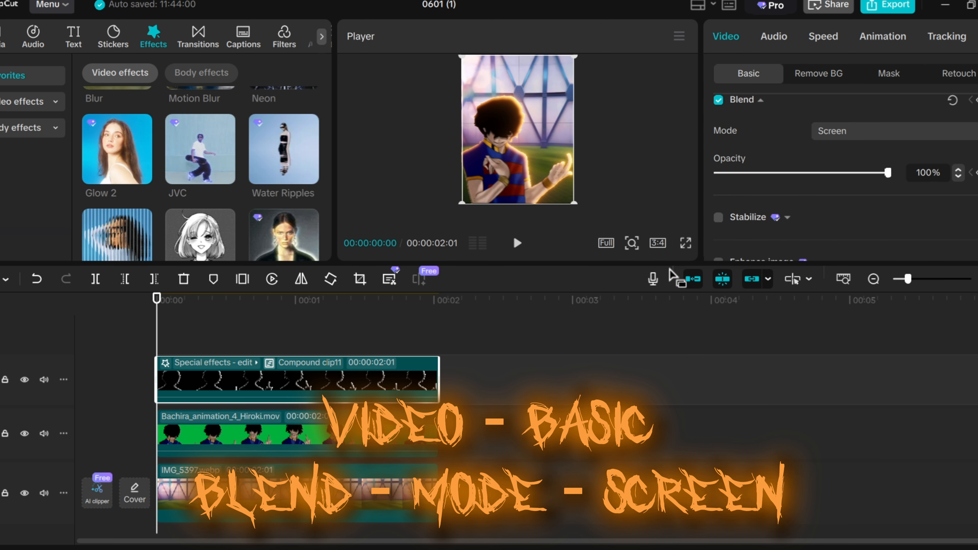
Step: Preview the blended rim glow in full screen and on the timeline, and return the playhead to the start
click(685, 243)
key(space)
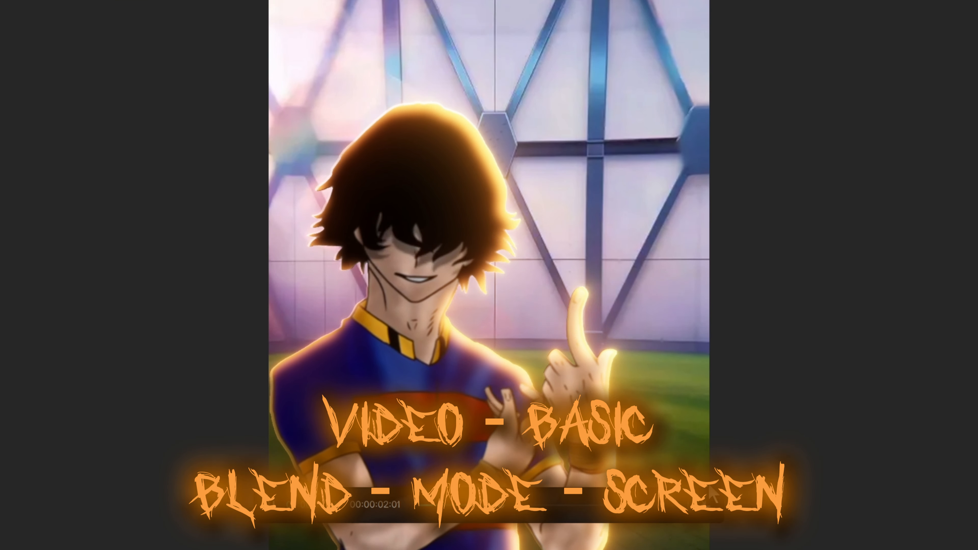
key(Escape)
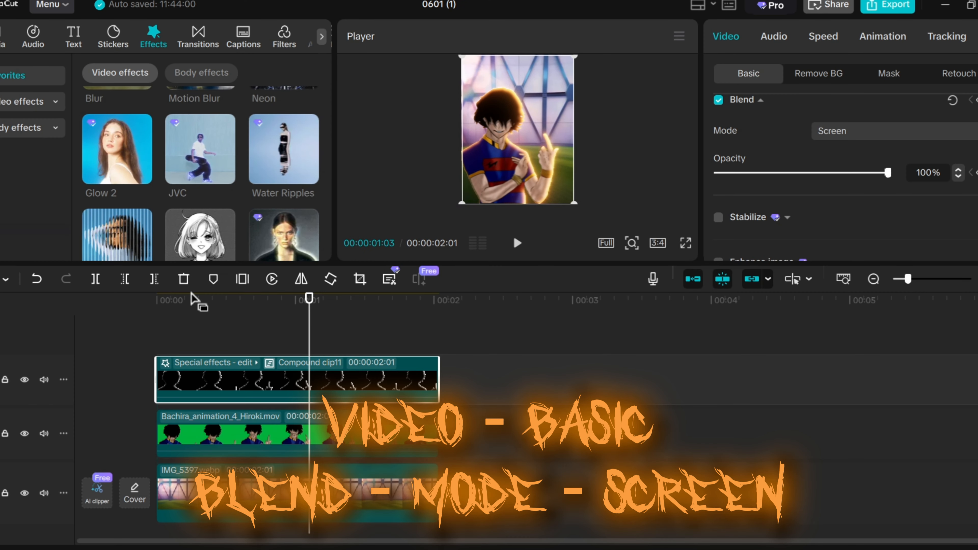
drag(212, 310, 59, 294)
key(space)
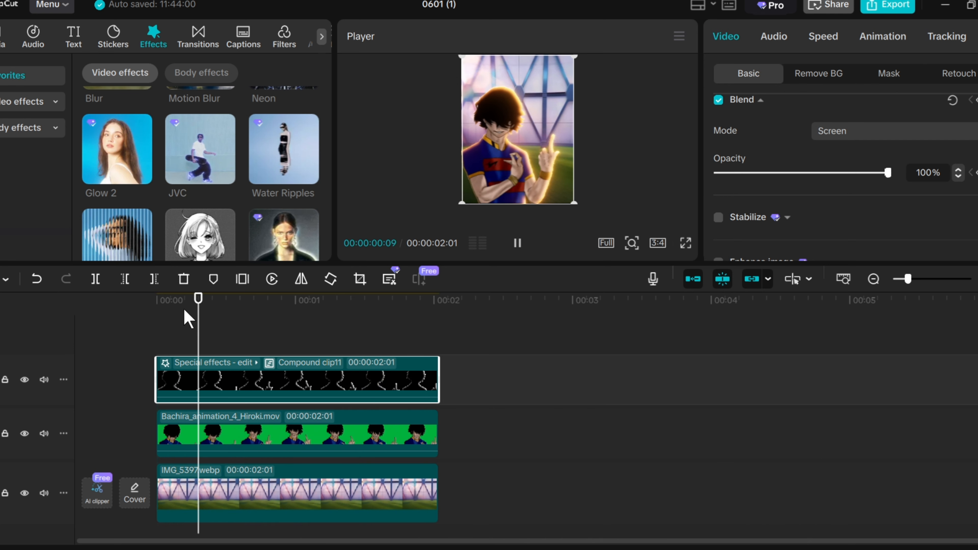
key(space)
drag(195, 329, 22, 212)
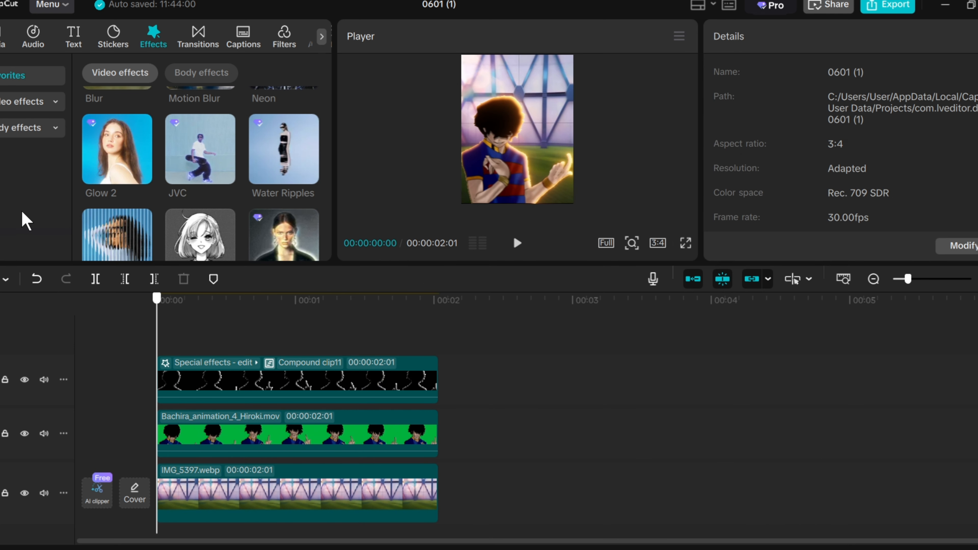
Step: Add the ember overlay 04181.mp4 from the imported media to a new track above the compound clip, starting at 0
click(3, 37)
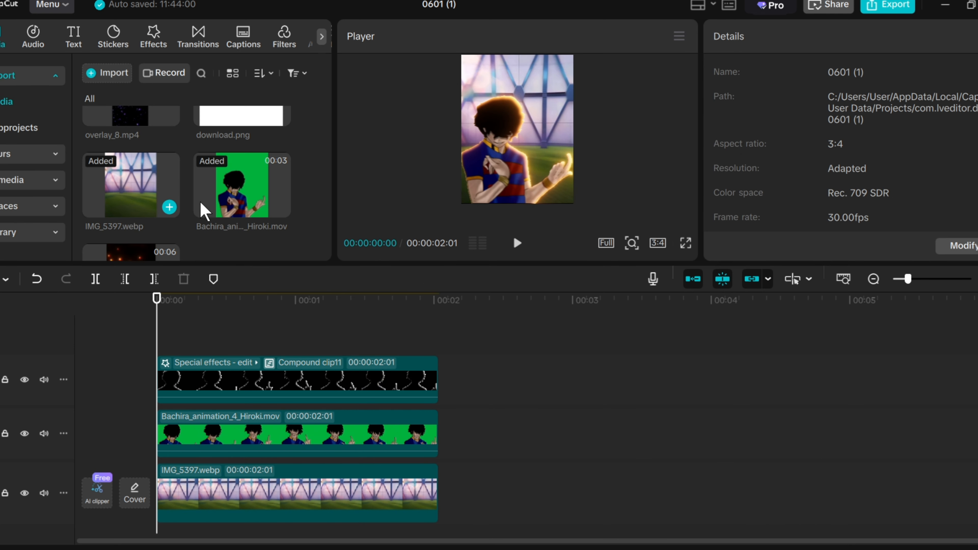
scroll(181, 213, up, 2)
scroll(175, 210, down, 4)
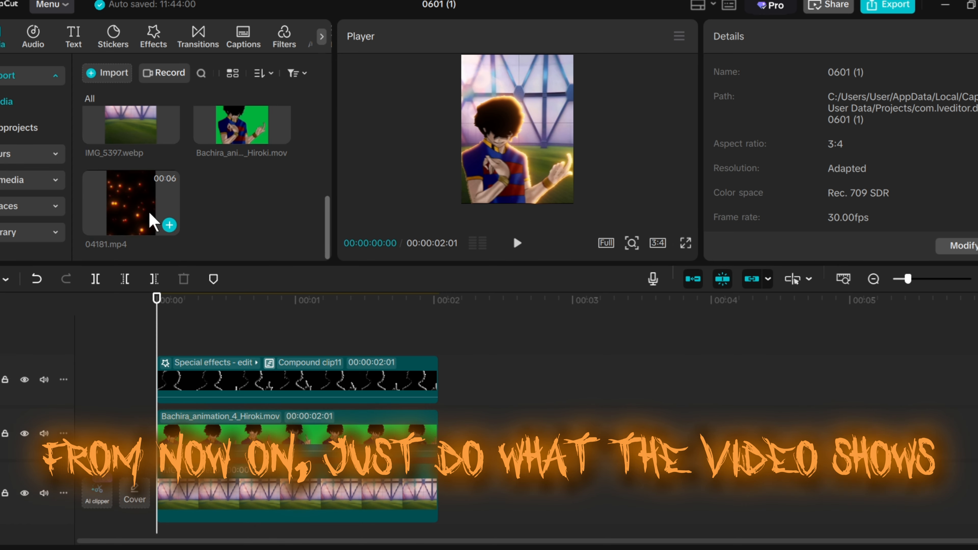
drag(152, 222, 146, 341)
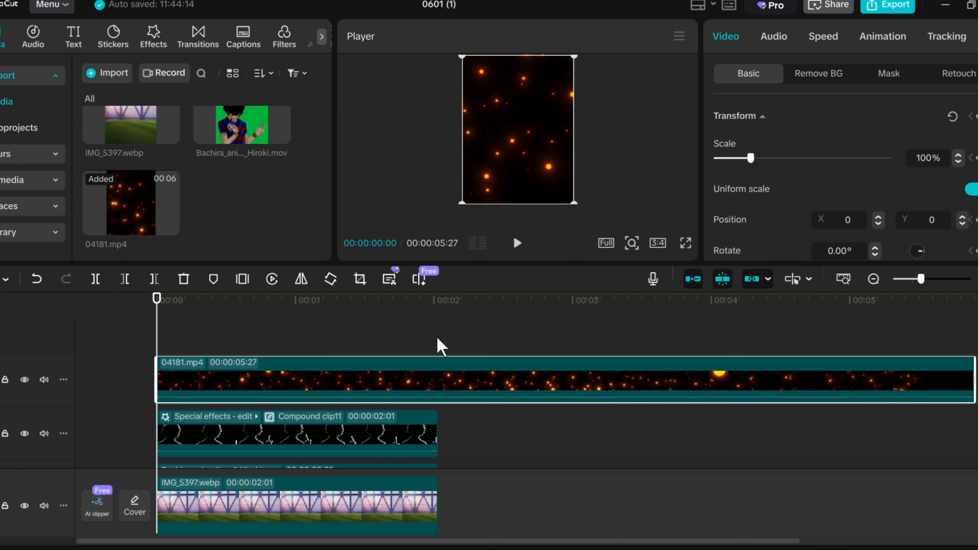
Step: Trim the ember overlay 04181.mp4 to end with the clips below at 00:00:02:01 and return the playhead to the start
click(430, 339)
click(454, 379)
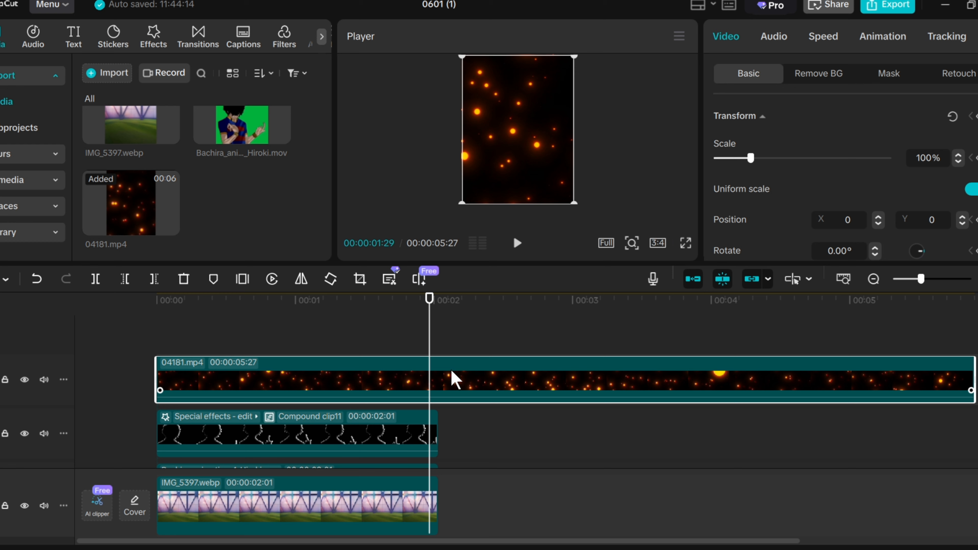
click(438, 344)
key(w)
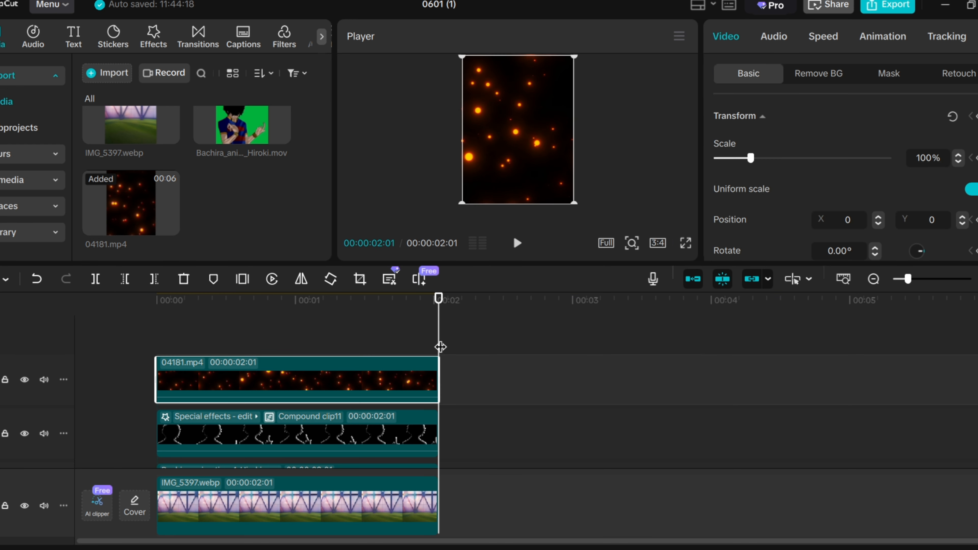
drag(439, 345, 156, 343)
Step: Set the blend mode of the ember overlay 04181.mp4 to Screen
scroll(855, 174, down, 5)
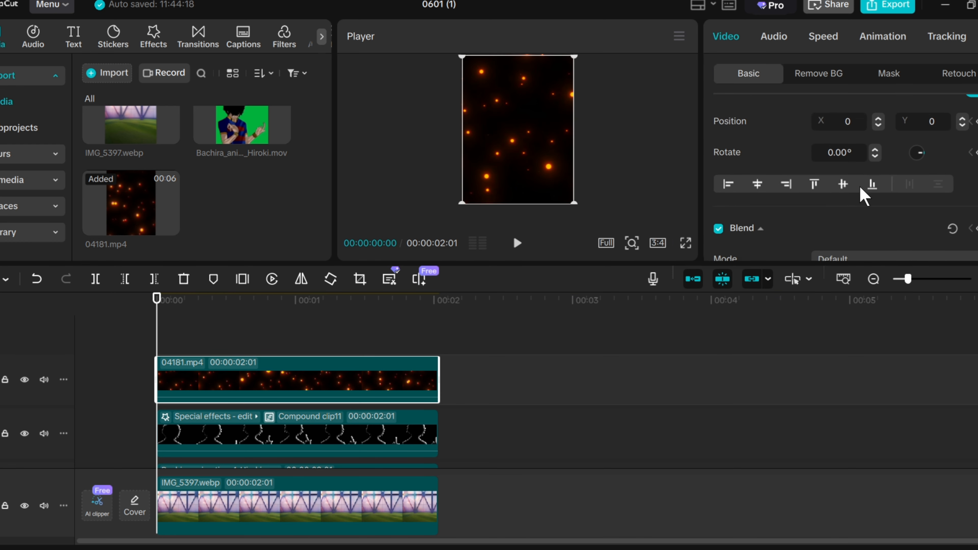
click(844, 186)
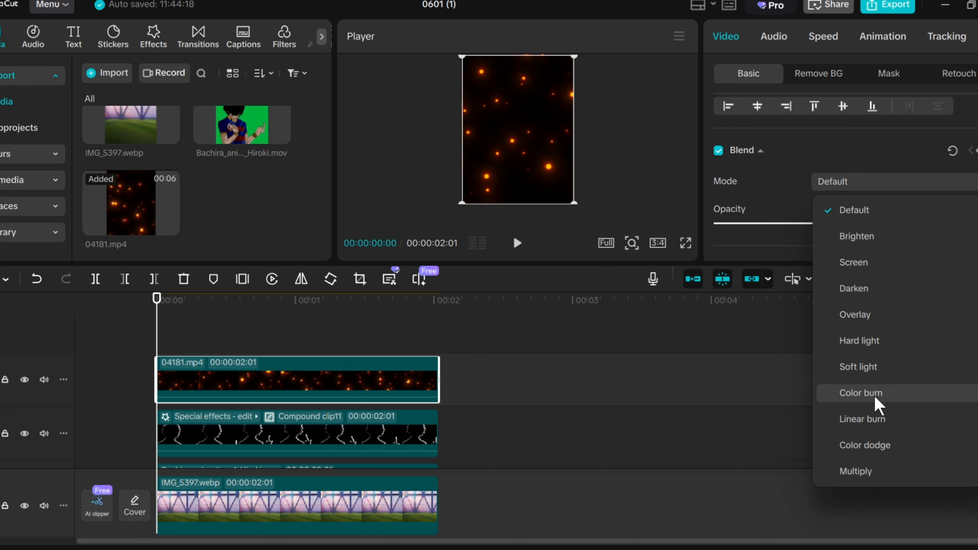
click(855, 261)
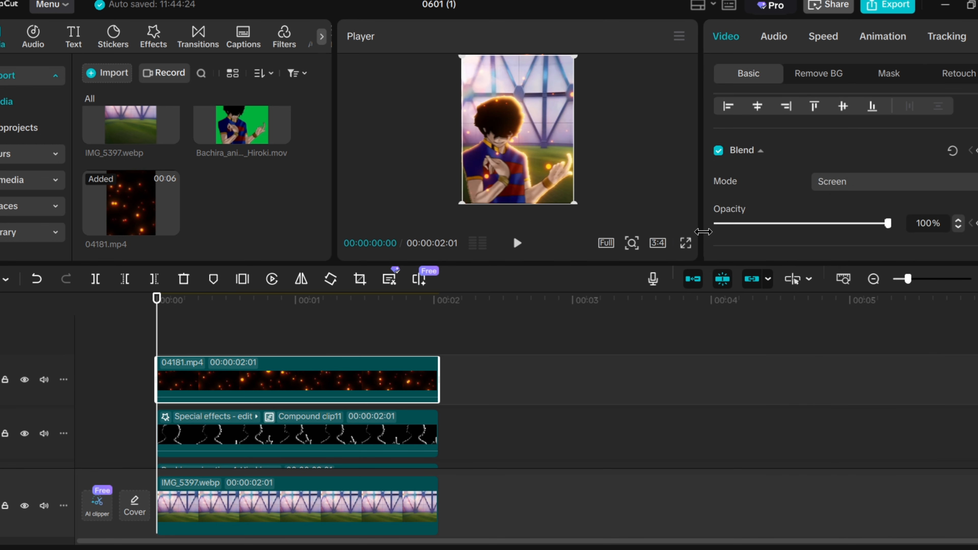
Step: Preview the blended ember overlay in full screen, exit the preview, and return the playhead to the start
click(685, 243)
key(space)
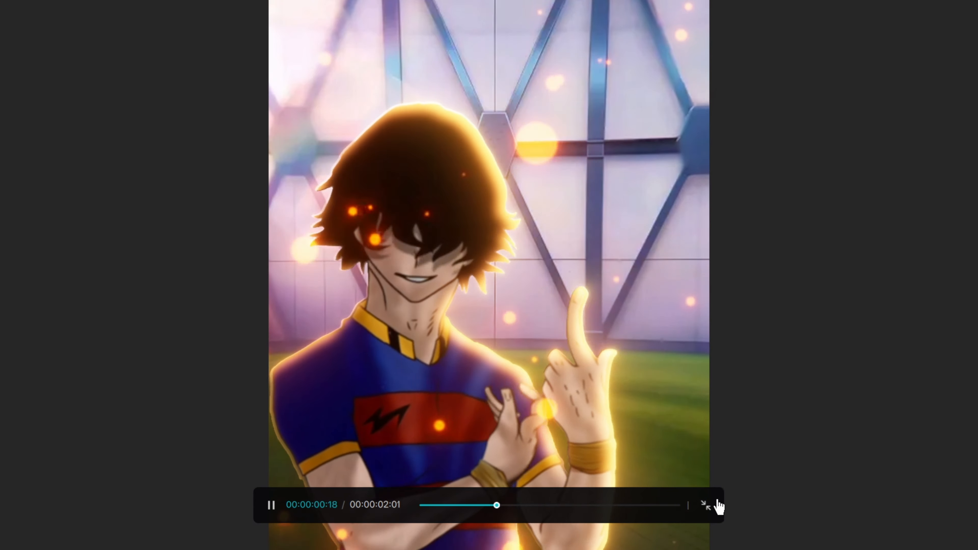
click(713, 507)
click(122, 327)
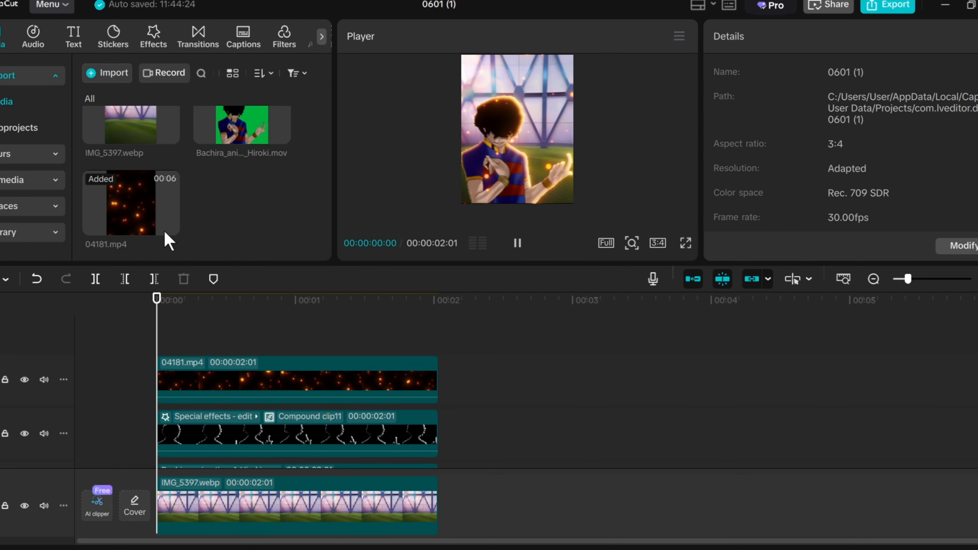
Step: Add the particle overlay overlay_8.mp4 from the imported media to a new track above 04181.mp4, starting at 0
scroll(166, 231, down, 5)
scroll(136, 191, up, 2)
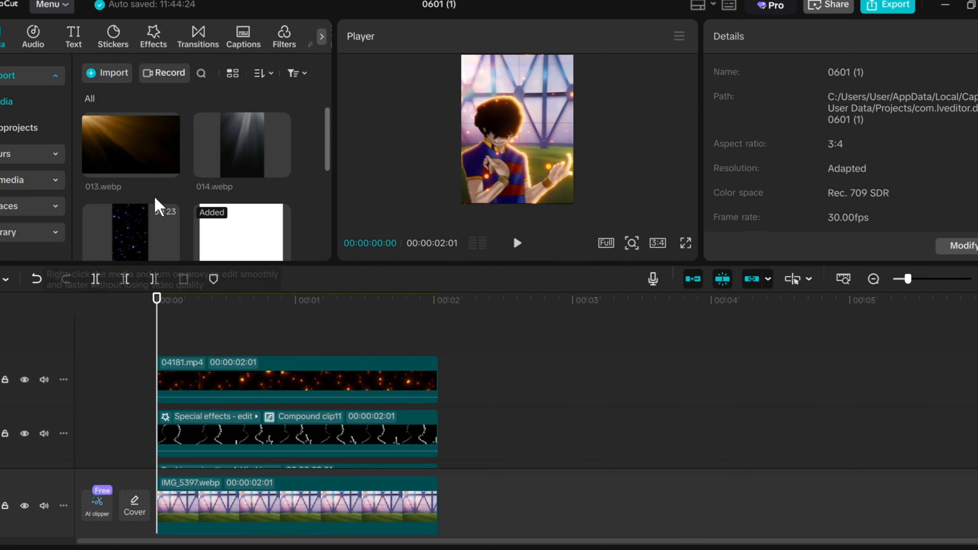
scroll(155, 196, down, 2)
drag(143, 186, 116, 341)
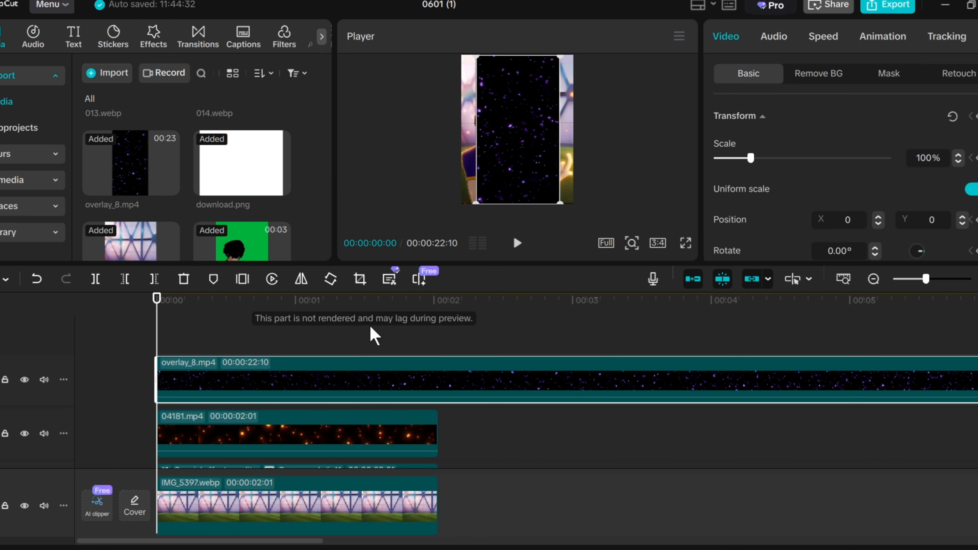
Step: Trim overlay_8.mp4 to a length of 00:00:02:01 so it ends with the clips below
click(388, 341)
click(429, 324)
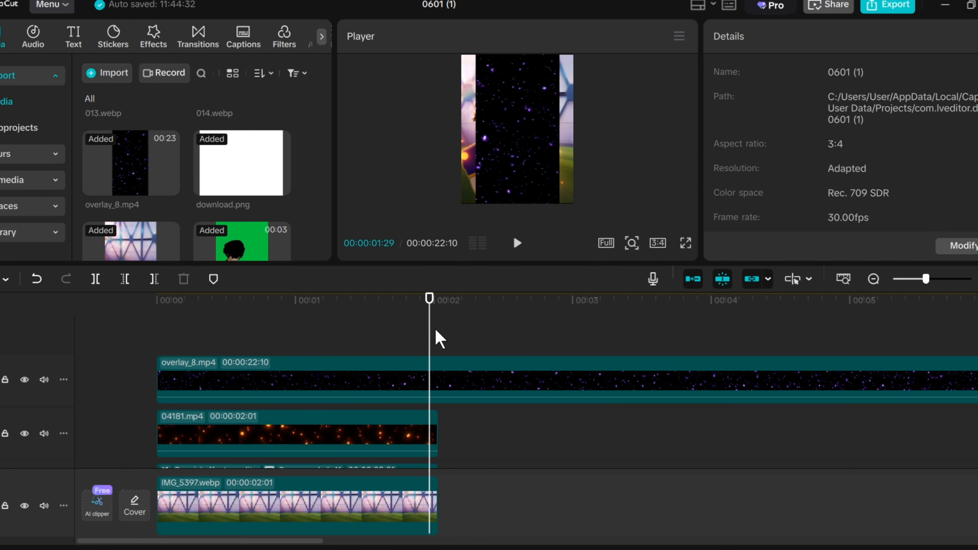
click(37, 279)
drag(434, 335, 443, 333)
click(439, 347)
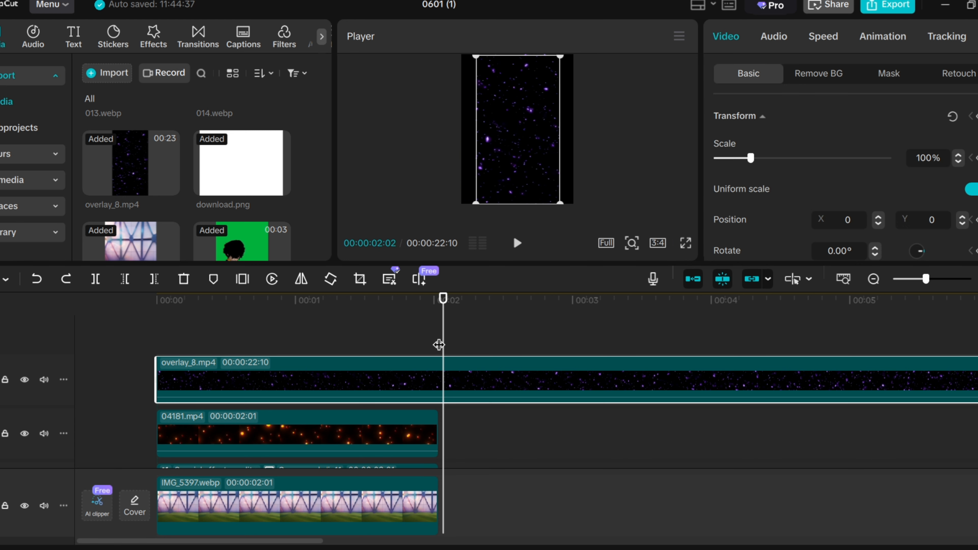
key(w)
Step: Enlarge overlay_8.mp4 to fill the width of the frame and set its blend mode to Screen
scroll(327, 349, down, 2)
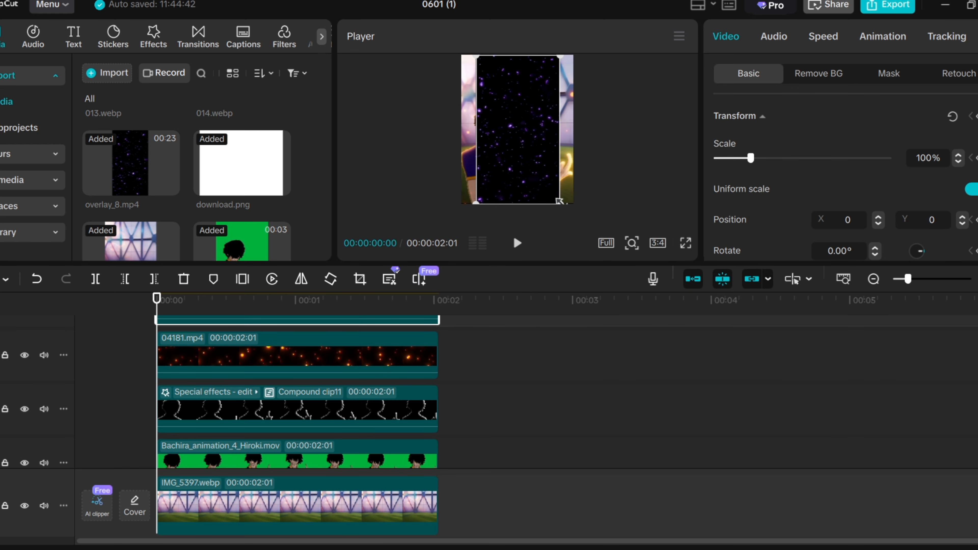
drag(560, 202, 574, 226)
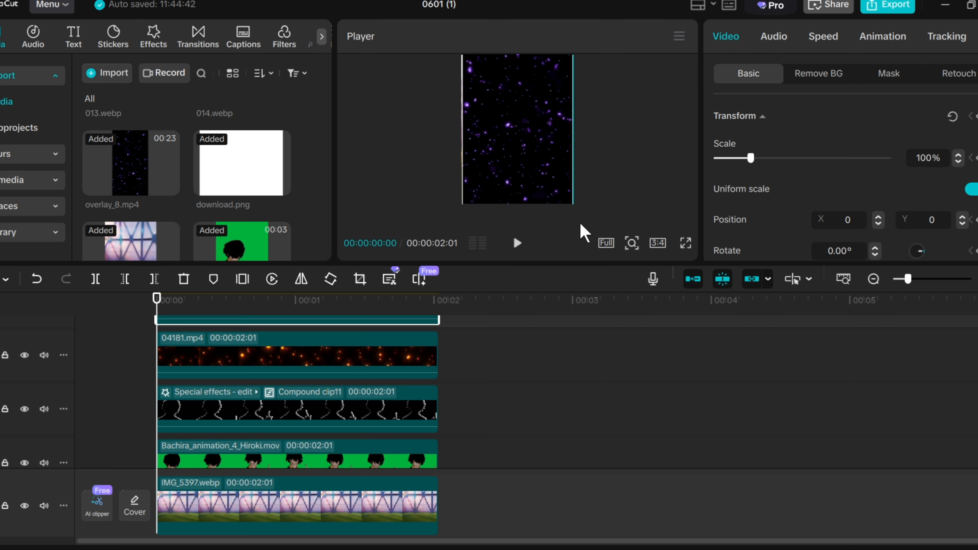
scroll(794, 162, down, 5)
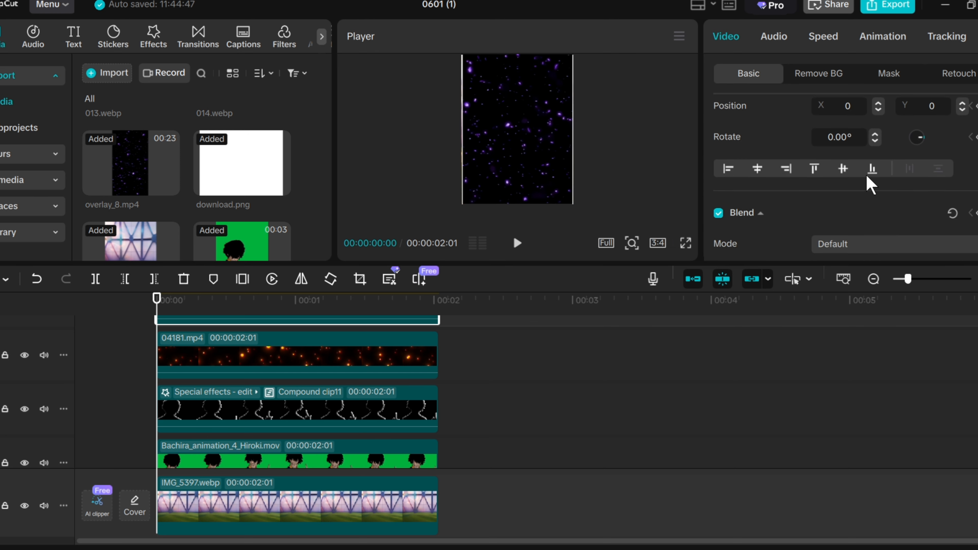
click(866, 183)
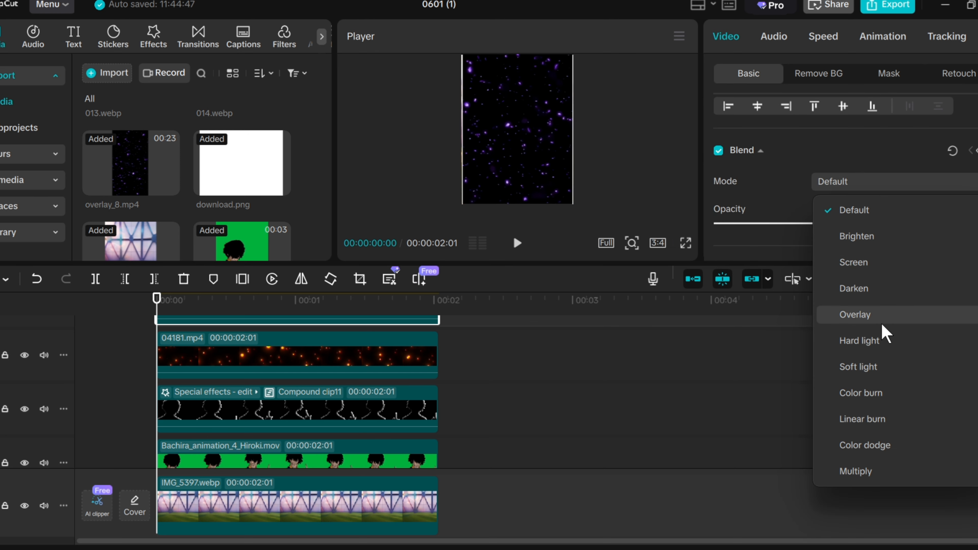
click(861, 262)
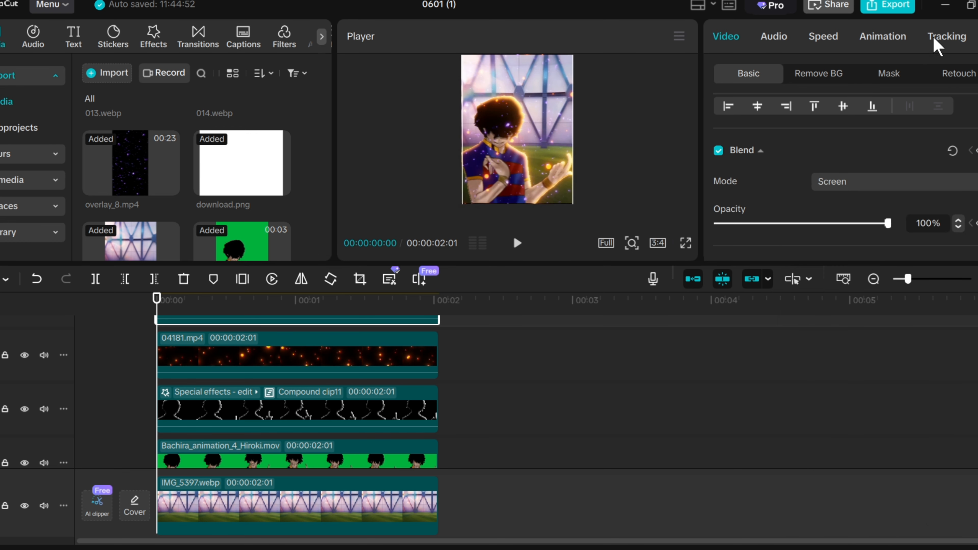
Step: Recolour the purple particles of overlay_8.mp4 to orange by lowering the upper ends of its green and blue colour curves
scroll(943, 38, right, 2)
click(924, 37)
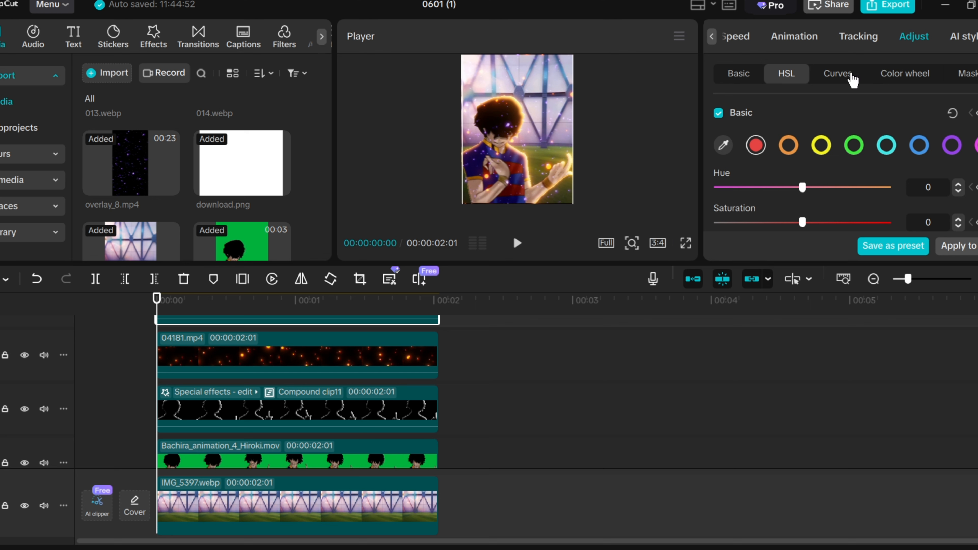
click(837, 74)
scroll(949, 153, down, 5)
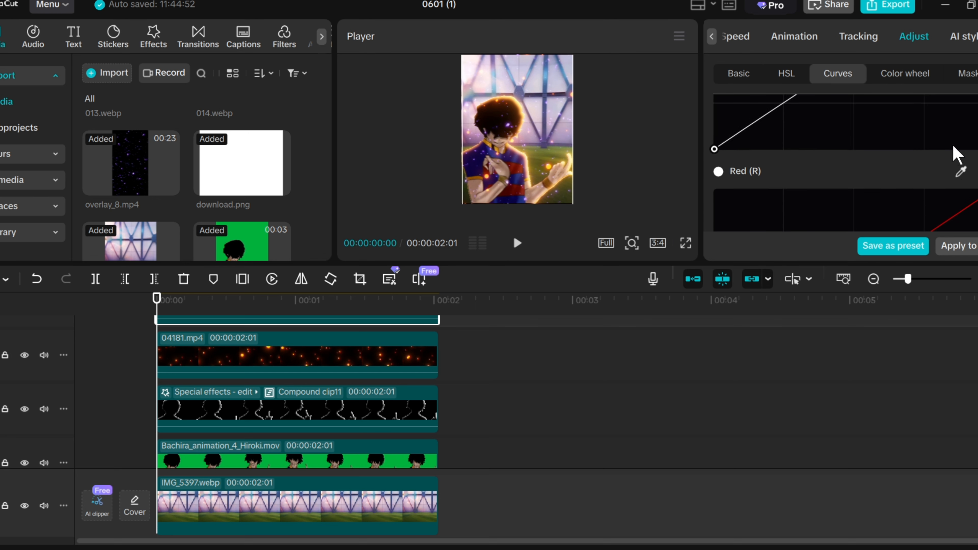
scroll(956, 154, down, 4)
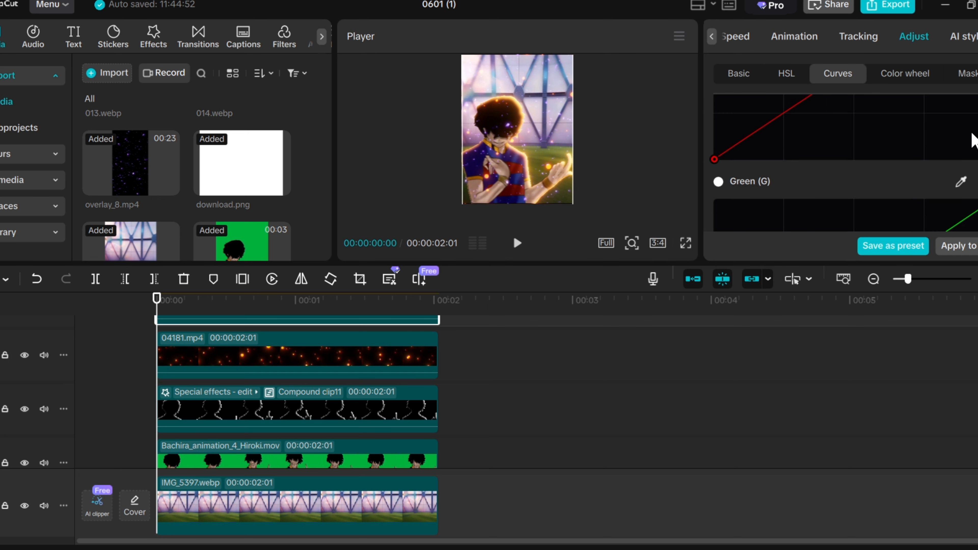
scroll(974, 141, down, 4)
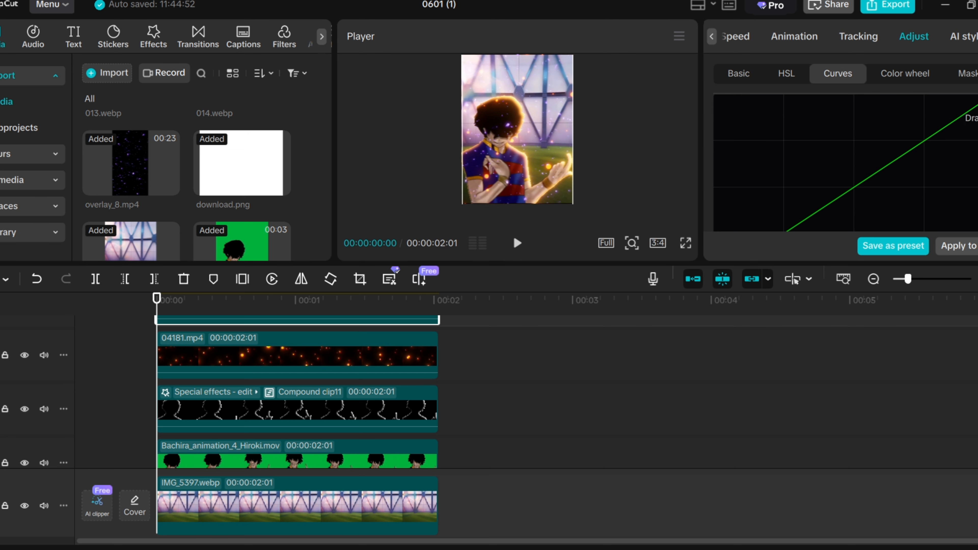
drag(977, 94, 977, 185)
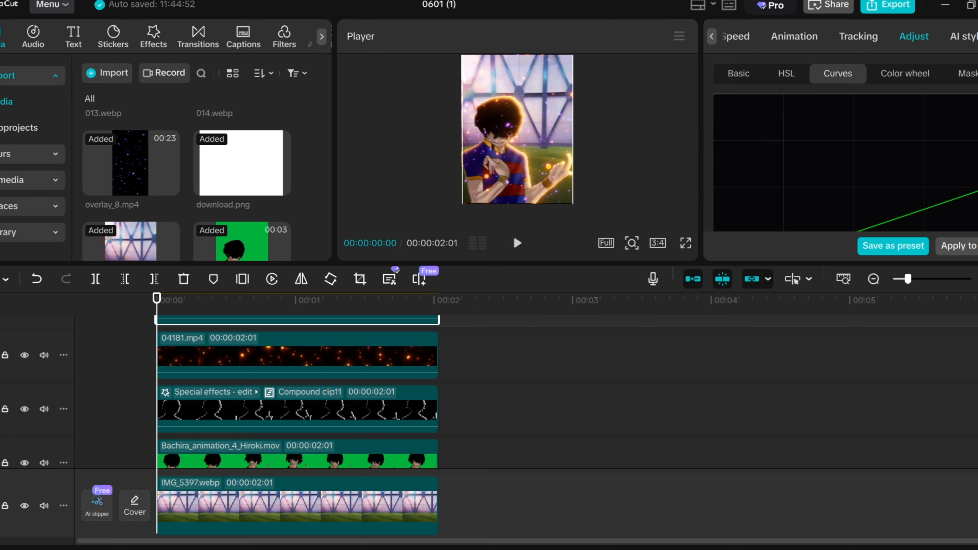
scroll(938, 127, down, 5)
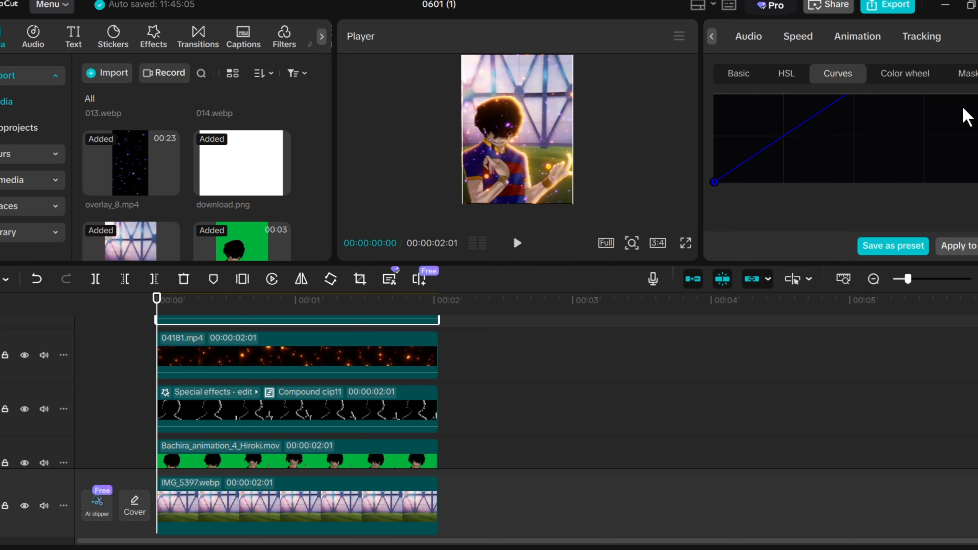
scroll(938, 127, up, 2)
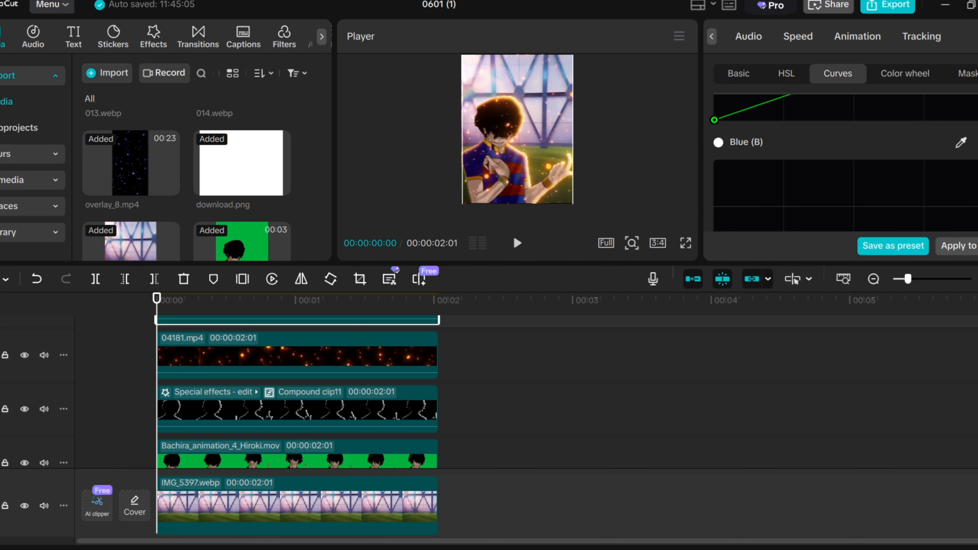
Step: Preview the recoloured particles in full screen, then deselect the overlay and return the playhead to the start
click(686, 244)
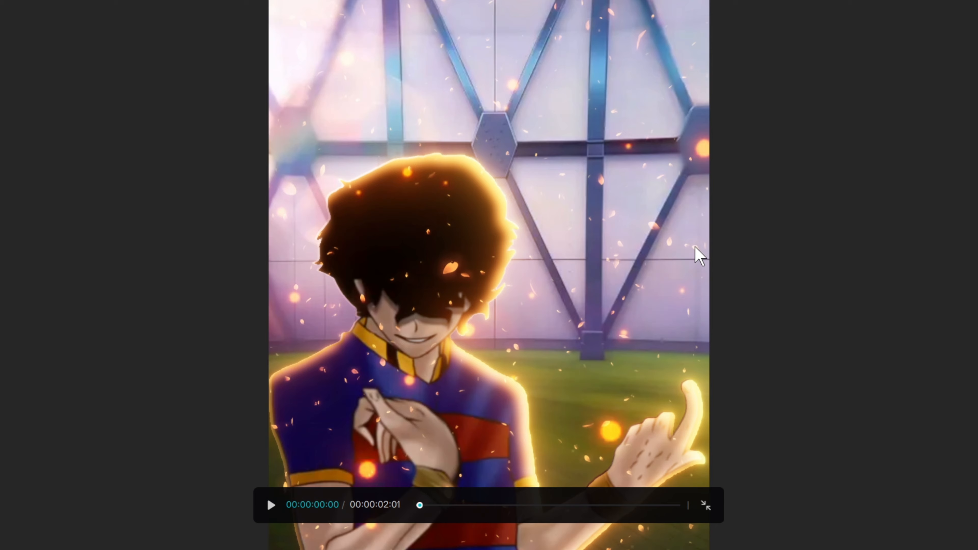
key(space)
key(space)
click(705, 507)
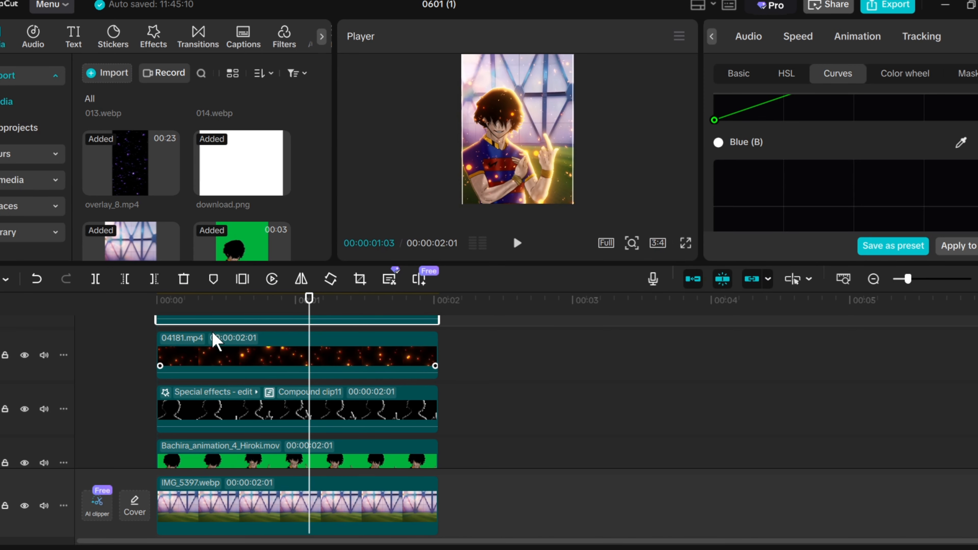
drag(216, 341, 316, 356)
click(153, 324)
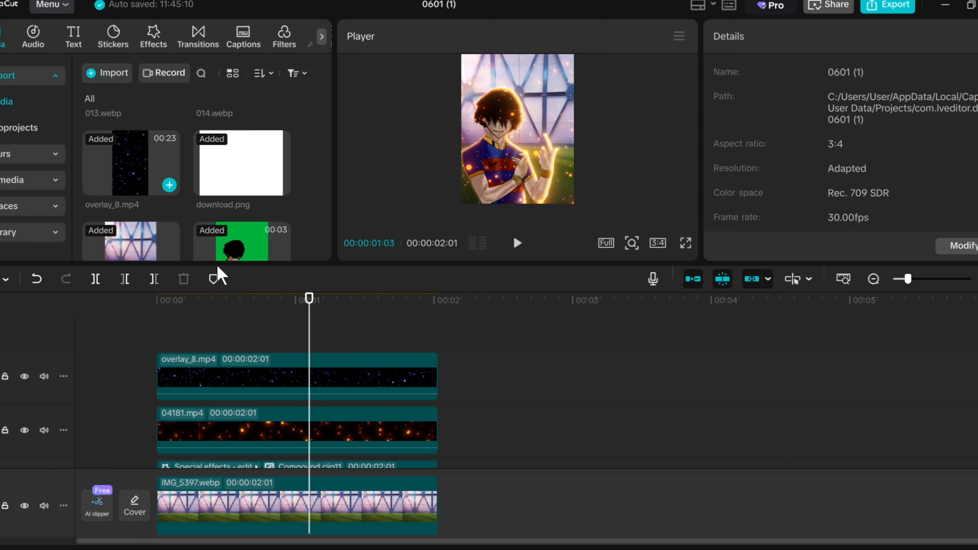
drag(310, 331, 154, 308)
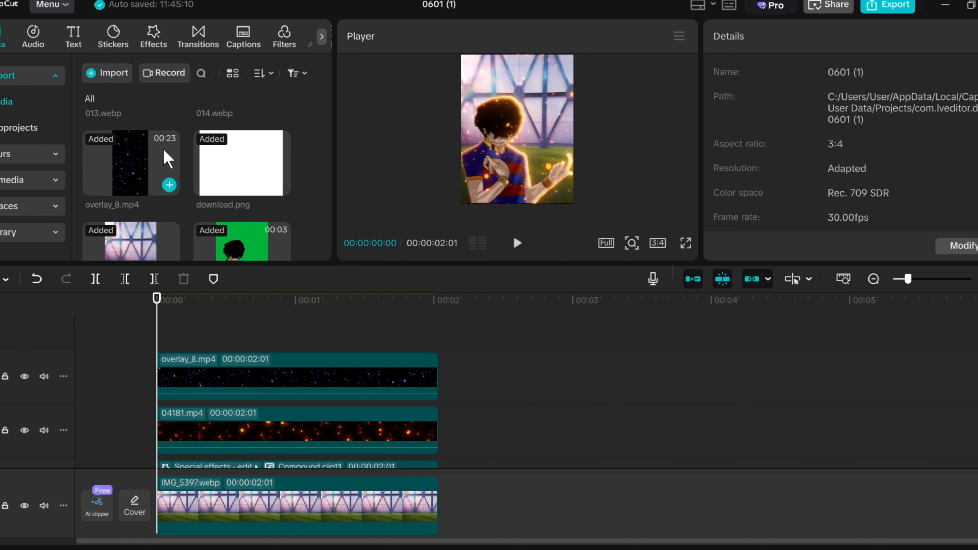
Step: Add the golden light-ray image 013.webp from the imported media to a new track above overlay_8.mp4, starting at 0
scroll(164, 149, down, 3)
scroll(190, 157, up, 4)
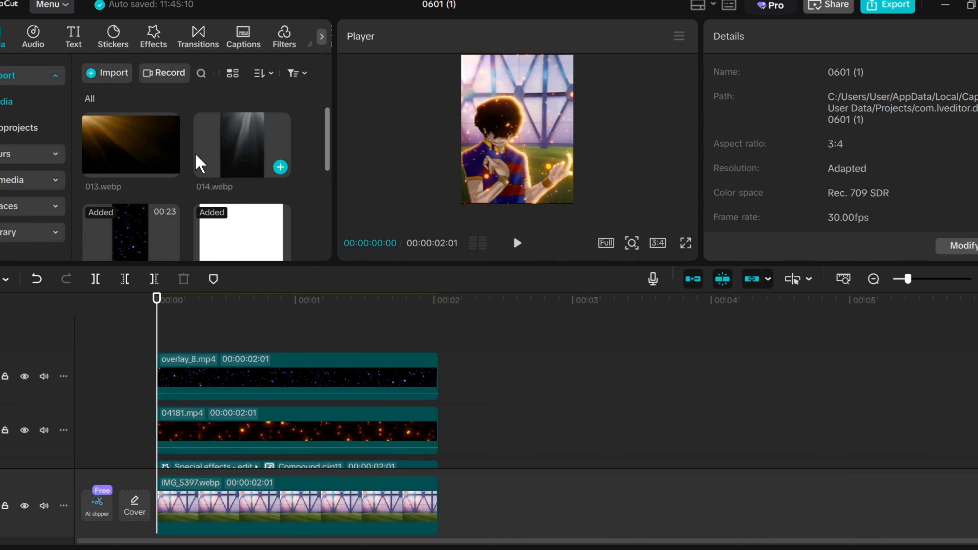
drag(173, 154, 175, 339)
Step: Move 013.webp to X 406, Y 815 so its rays start at the frame's upper-left corner, and set its scale to 129%
drag(524, 148, 590, 149)
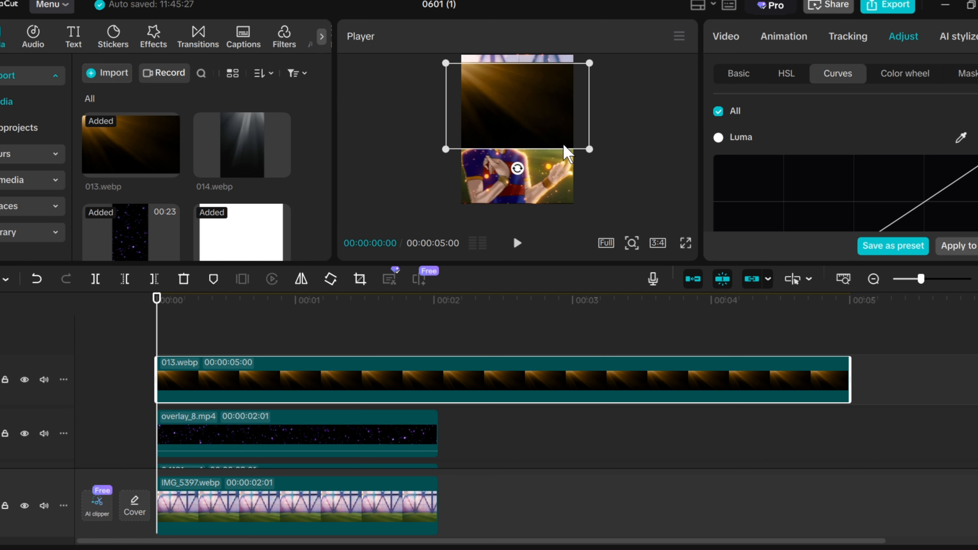
drag(550, 124, 565, 116)
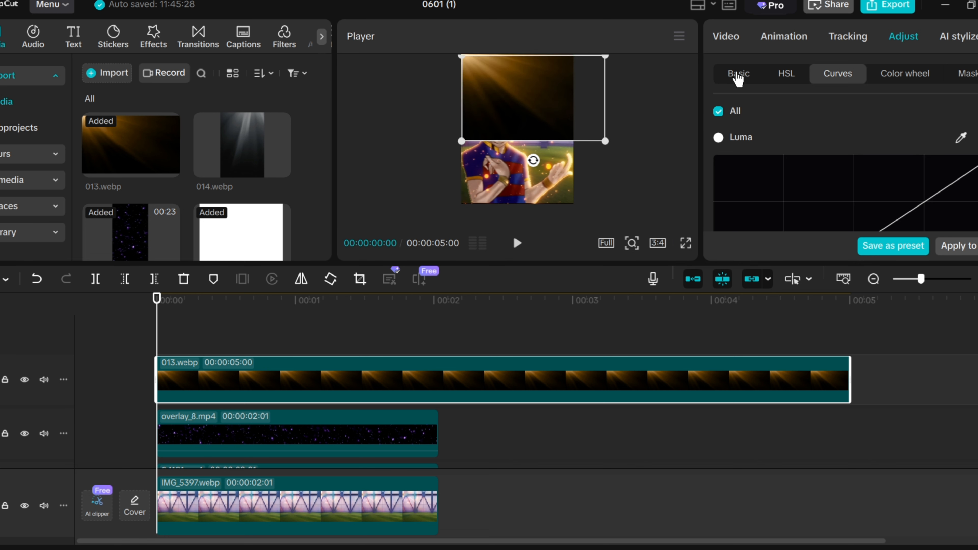
click(737, 76)
click(731, 39)
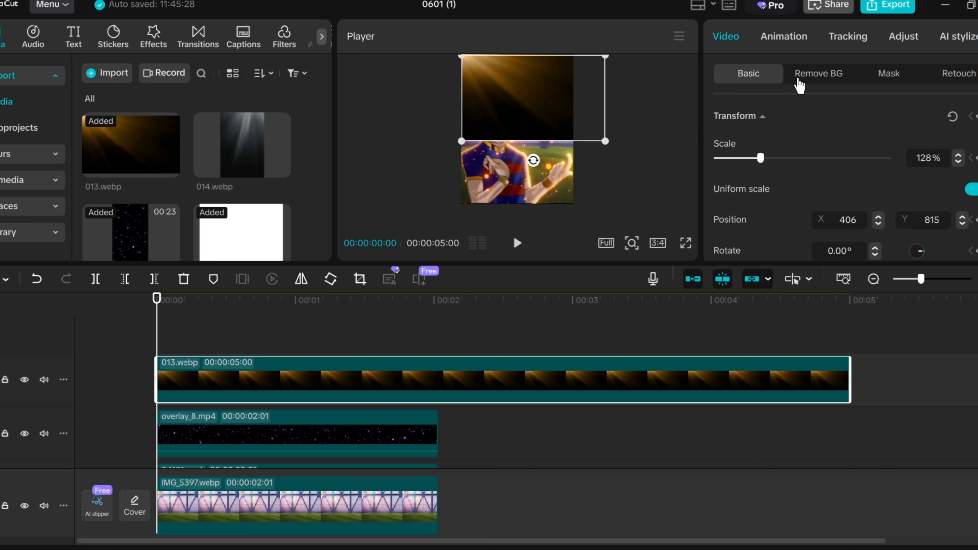
click(957, 155)
click(958, 155)
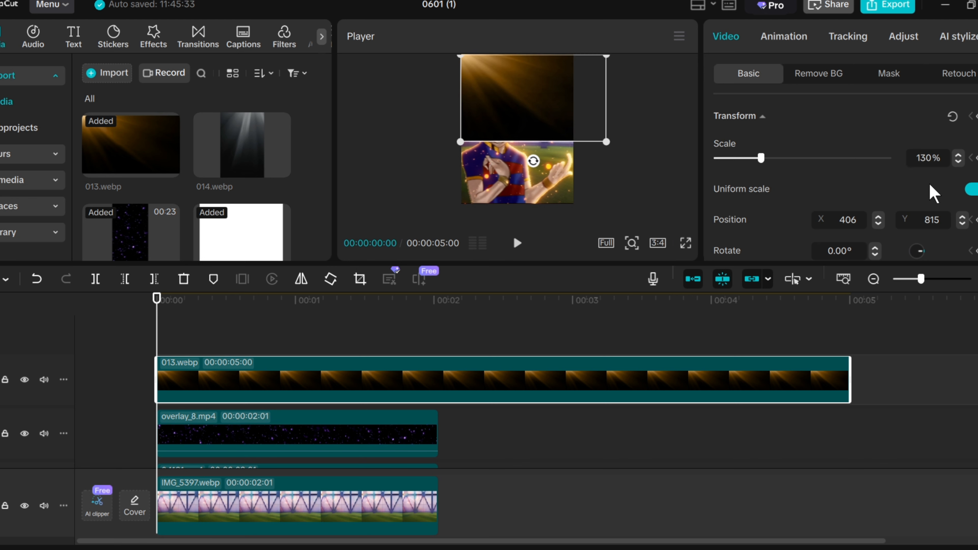
text(129)
key(Return)
Step: Set the blend mode of the light-ray image 013.webp to Screen and open the full-screen preview
scroll(908, 191, down, 4)
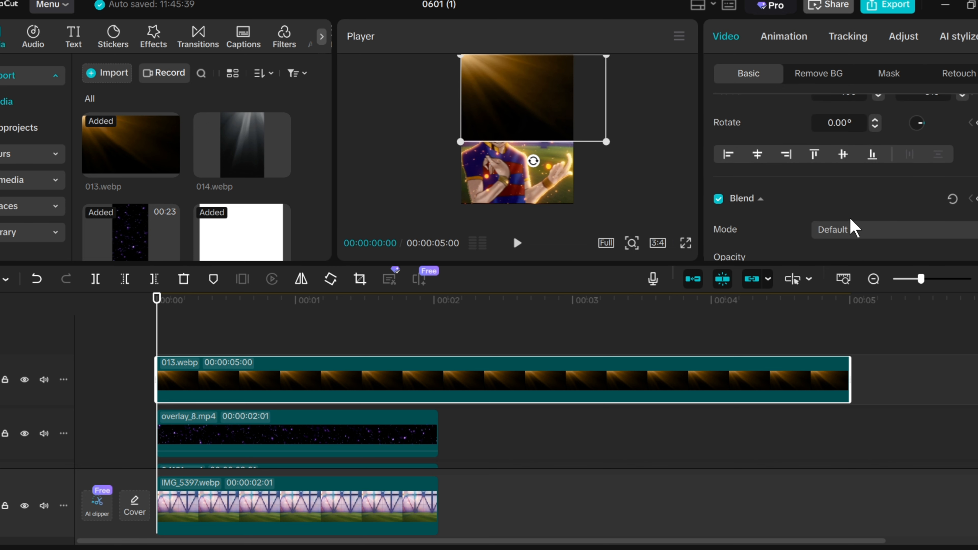
click(853, 231)
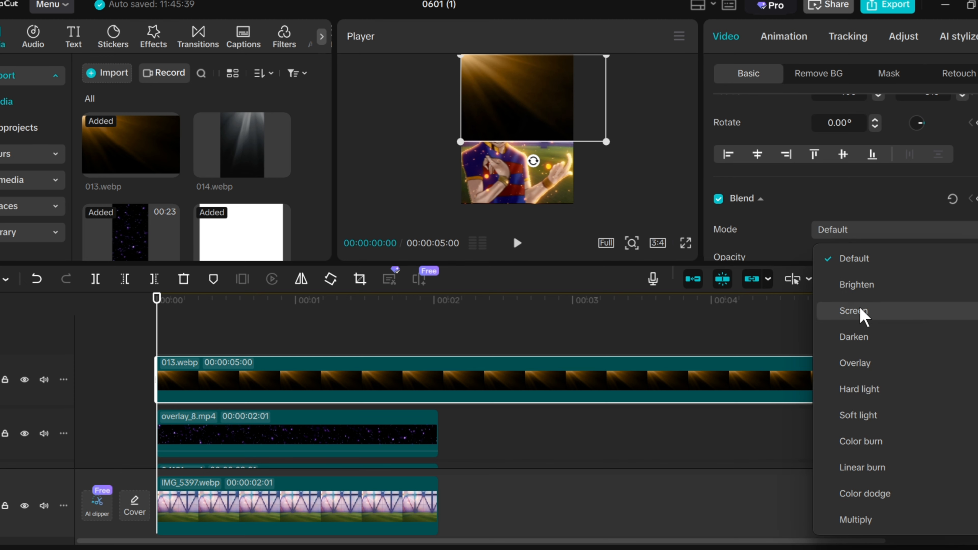
click(854, 310)
click(686, 243)
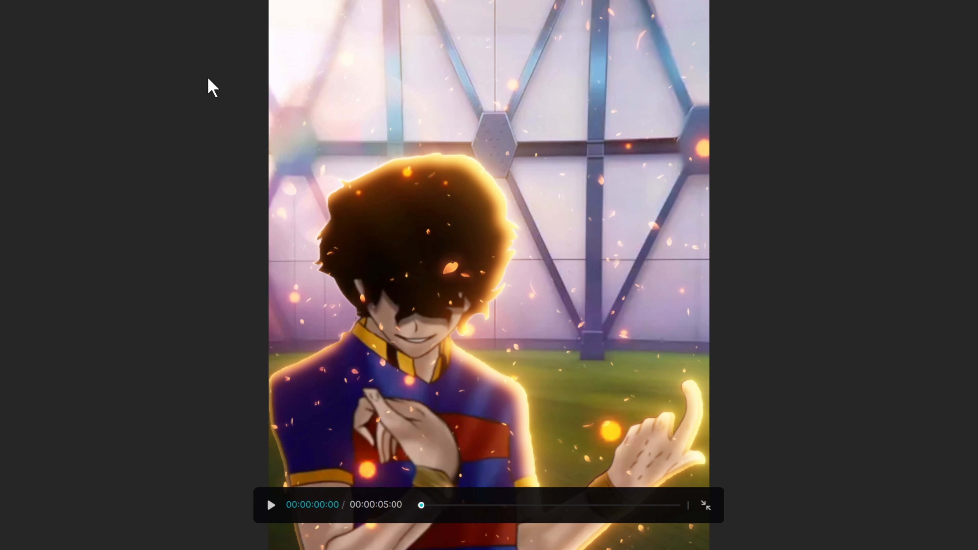
Step: Trim the golden light-ray clip 013.webp to end with the clips below at 00:00:02:01, and return the playhead to the start
click(706, 506)
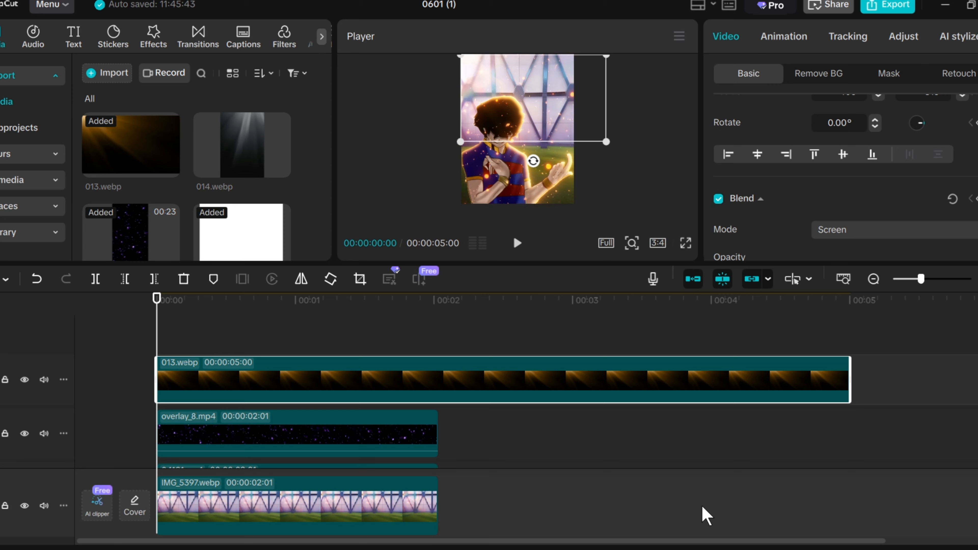
click(423, 325)
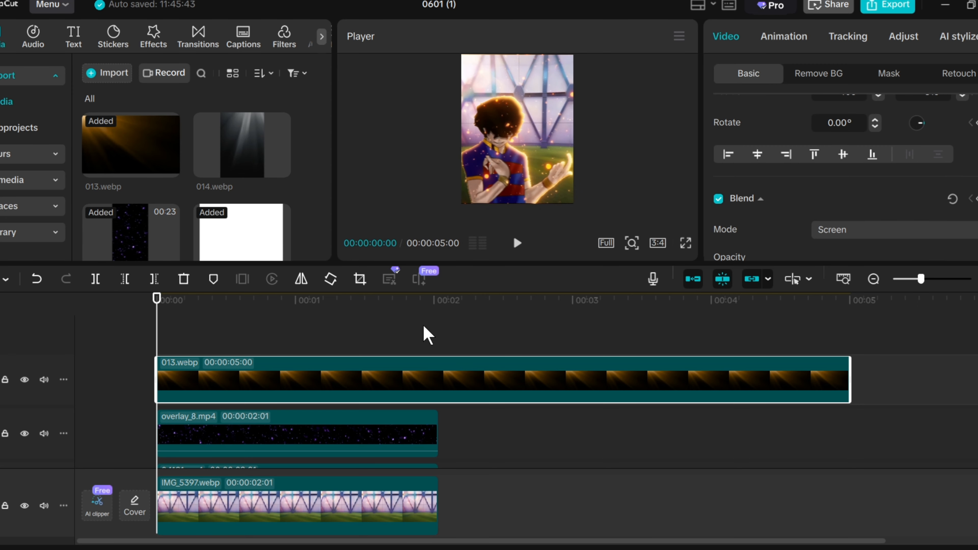
click(441, 333)
click(446, 358)
key(w)
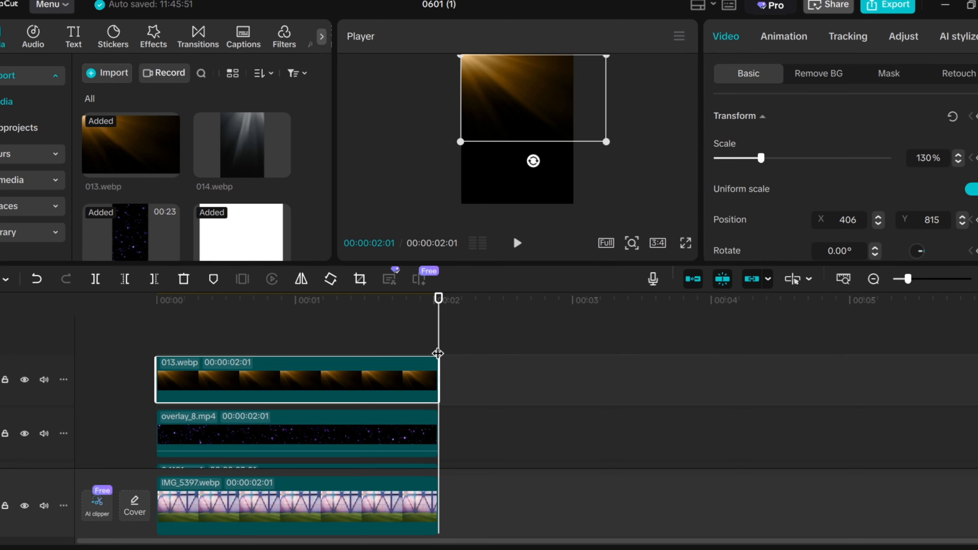
drag(438, 339, 156, 319)
Step: Add the light-ray image 014.webp from the imported media to a new track above 013.webp, starting at 0, and scale it to 110%
drag(242, 148, 135, 355)
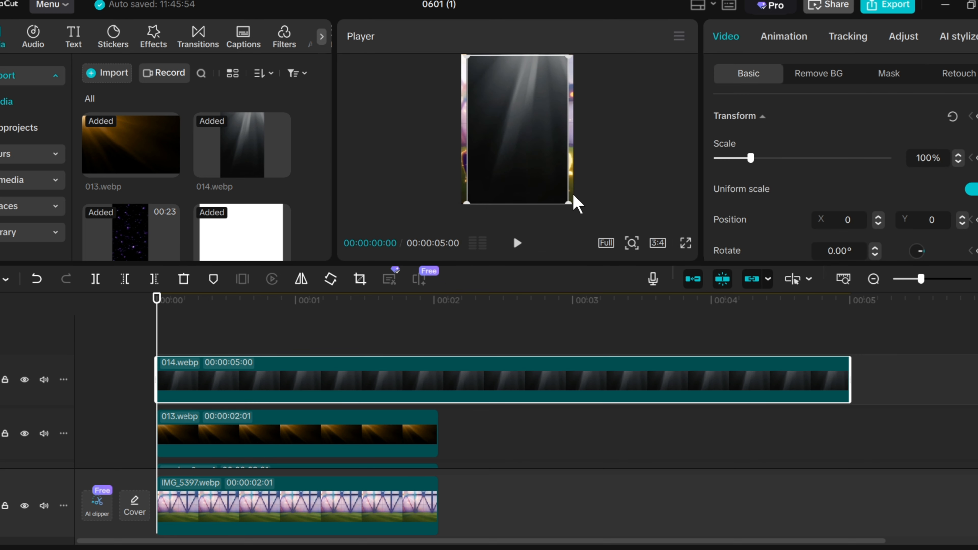
drag(570, 199, 576, 208)
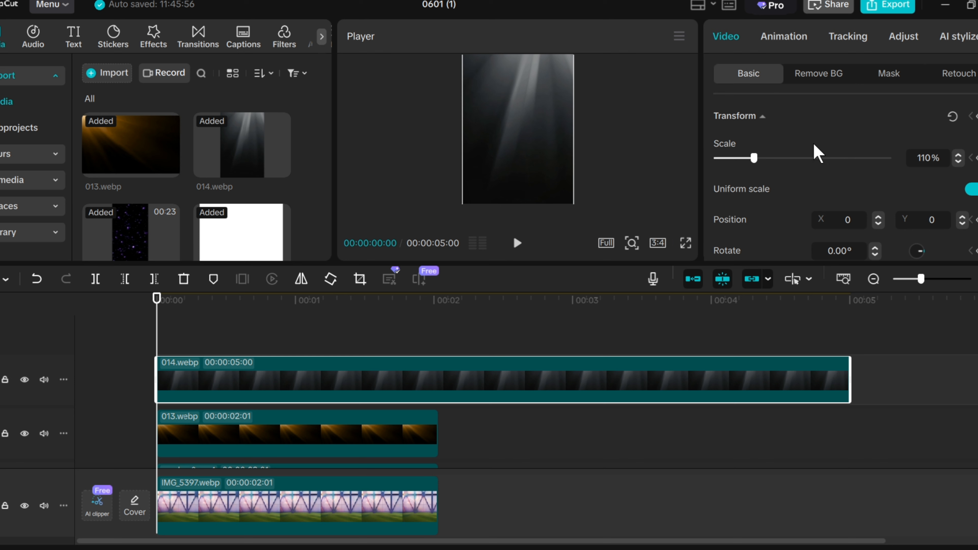
Step: Set the blend mode of the light-ray image 014.webp to Screen
scroll(848, 143, down, 5)
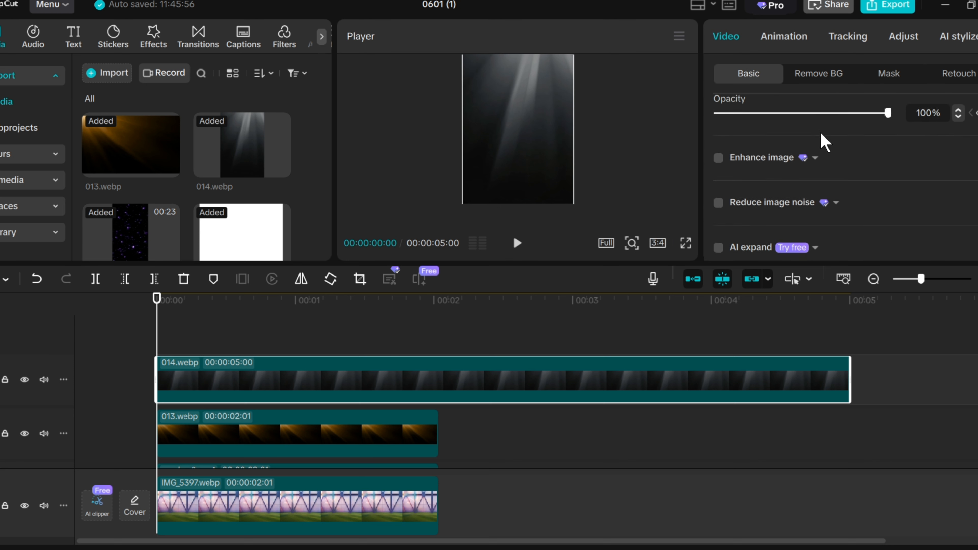
click(846, 129)
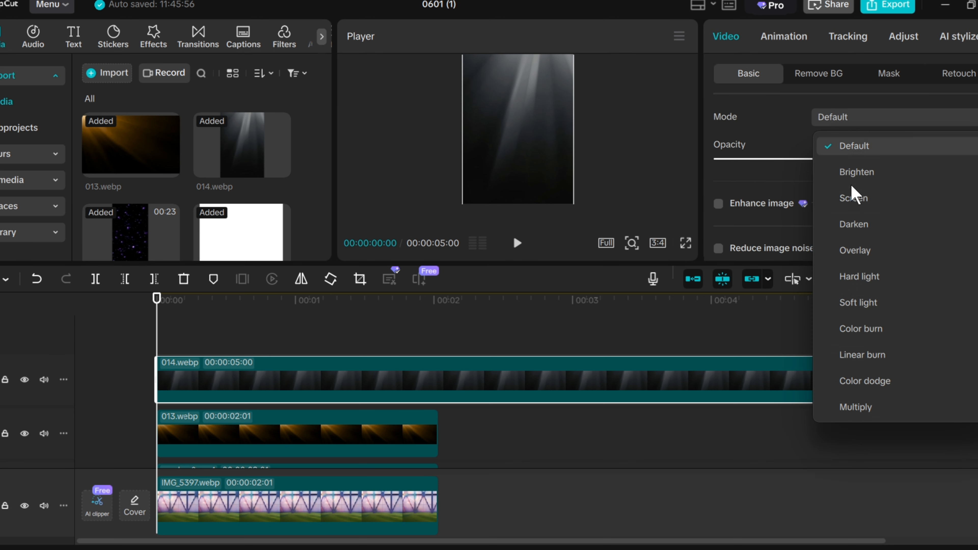
click(864, 196)
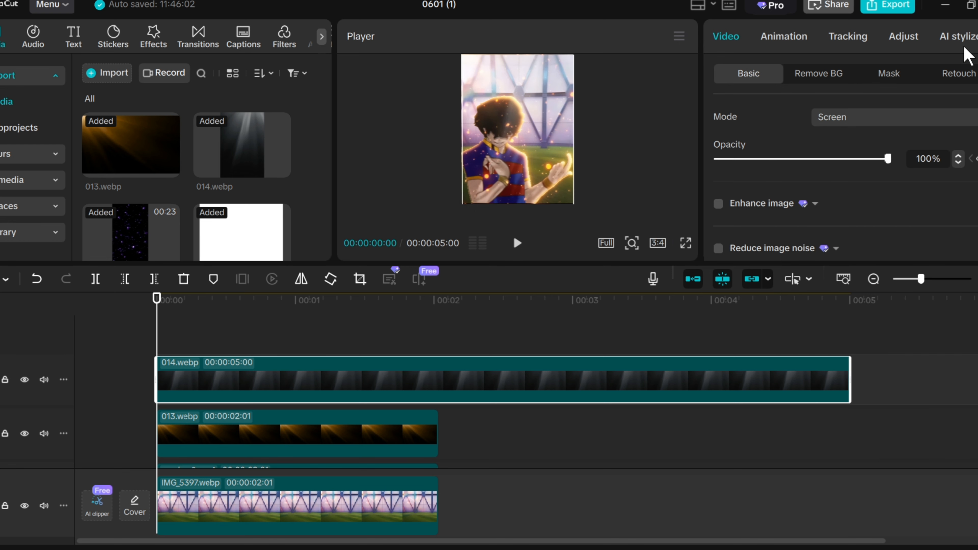
Step: Tint the 014.webp rays red by pulling the upper ends of its green and blue colour curves down to the bottom
click(905, 39)
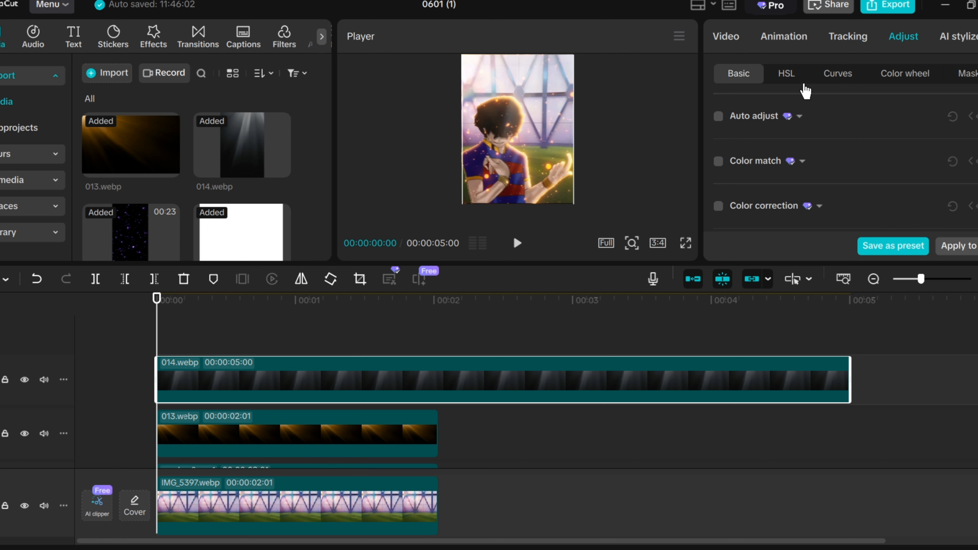
click(832, 78)
scroll(954, 154, down, 6)
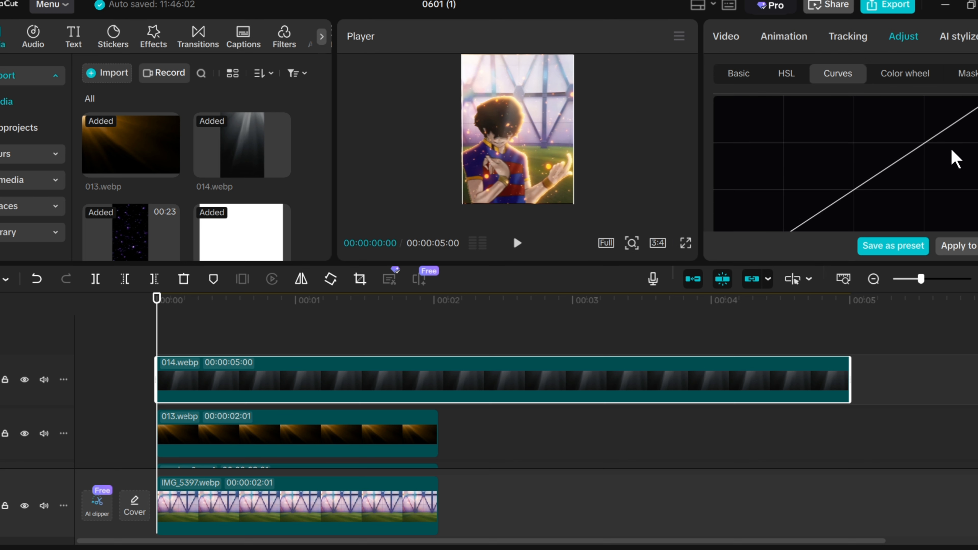
scroll(960, 139, down, 5)
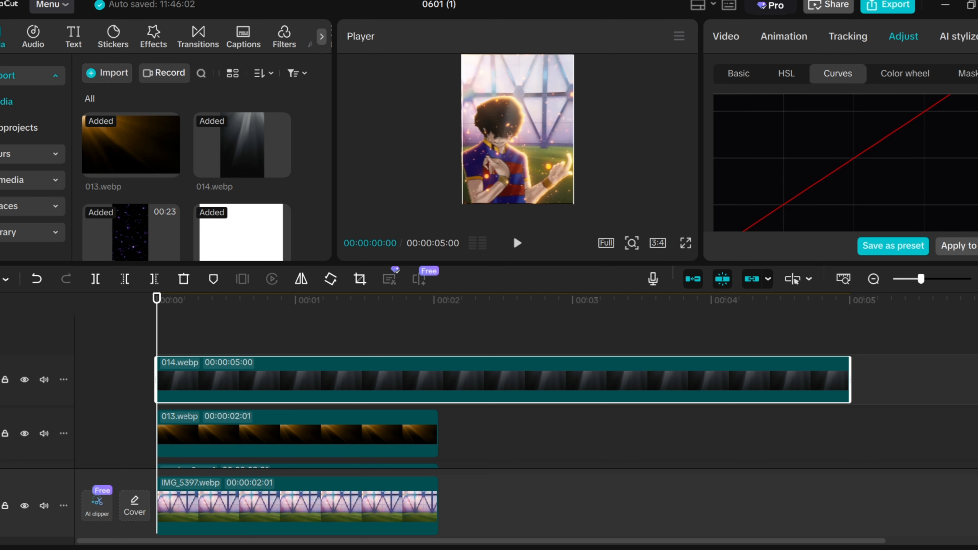
scroll(843, 164, down, 3)
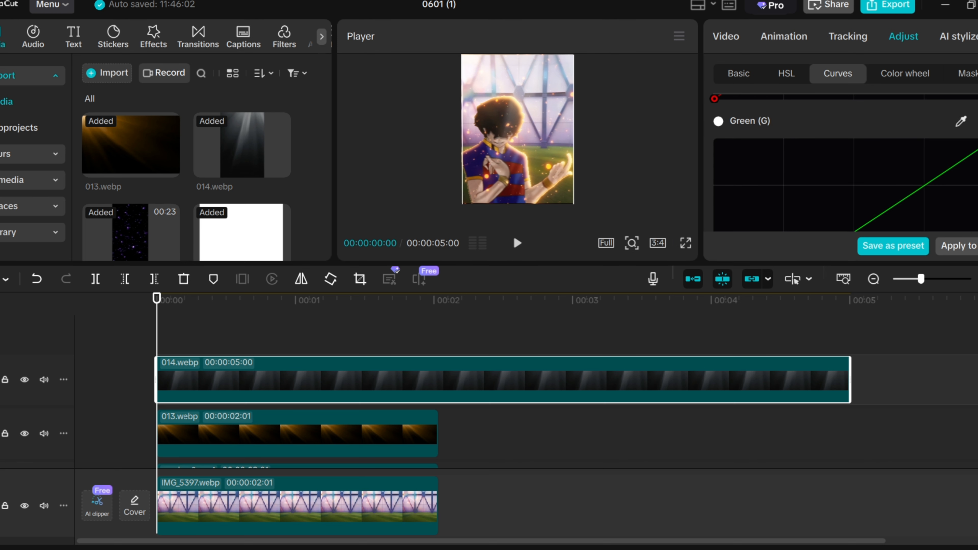
drag(977, 139, 977, 232)
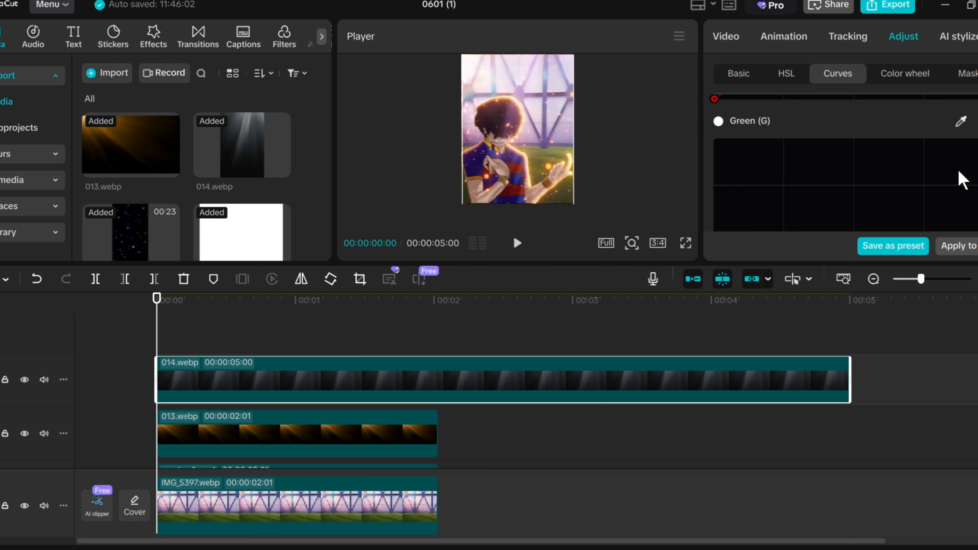
scroll(960, 174, down, 5)
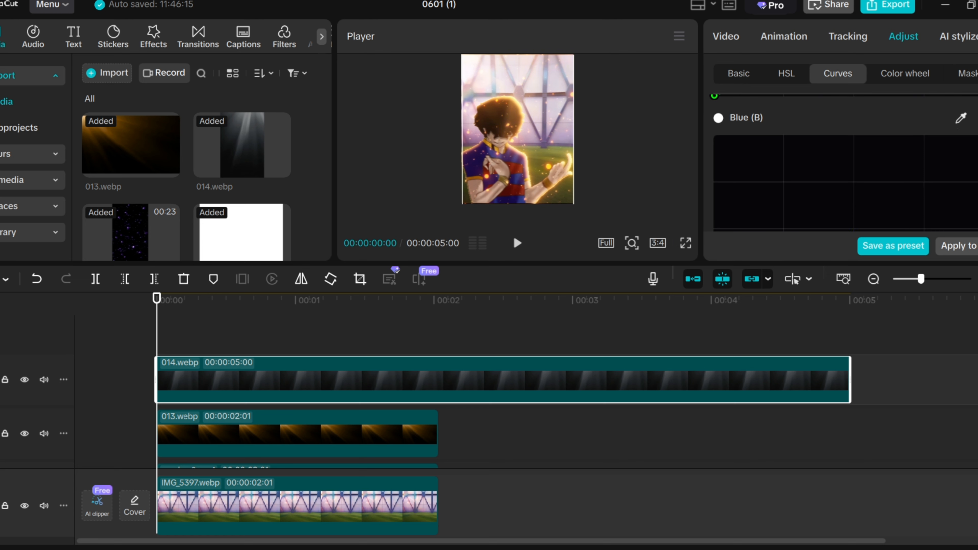
scroll(885, 178, down, 2)
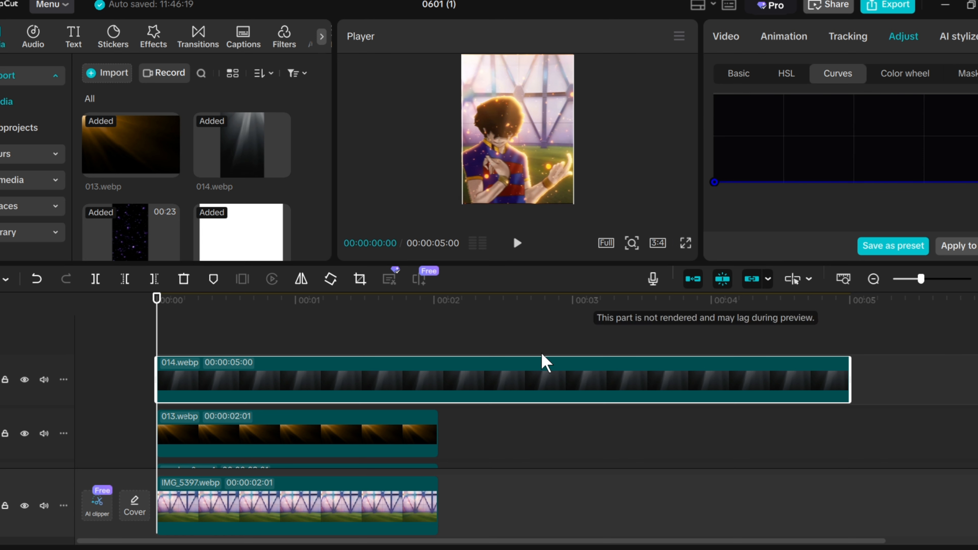
Step: Trim the 014.webp clip to end at 00:00:02:01 like the clips below it, and return the playhead to the start
click(453, 324)
drag(455, 324, 157, 326)
key(w)
Step: Apply the Glow 2 video effect to the light-ray clips 014.webp and 013.webp
scroll(199, 143, down, 5)
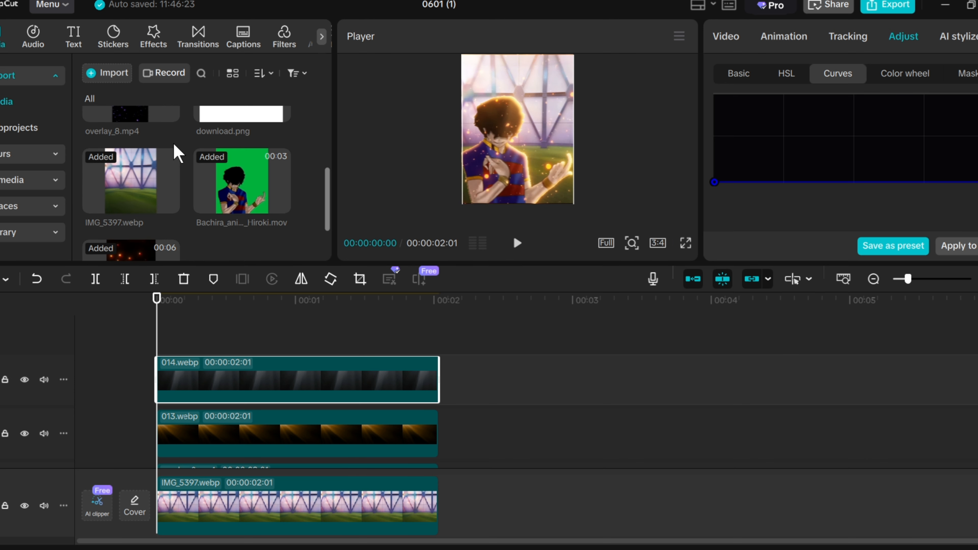
scroll(246, 345, down, 2)
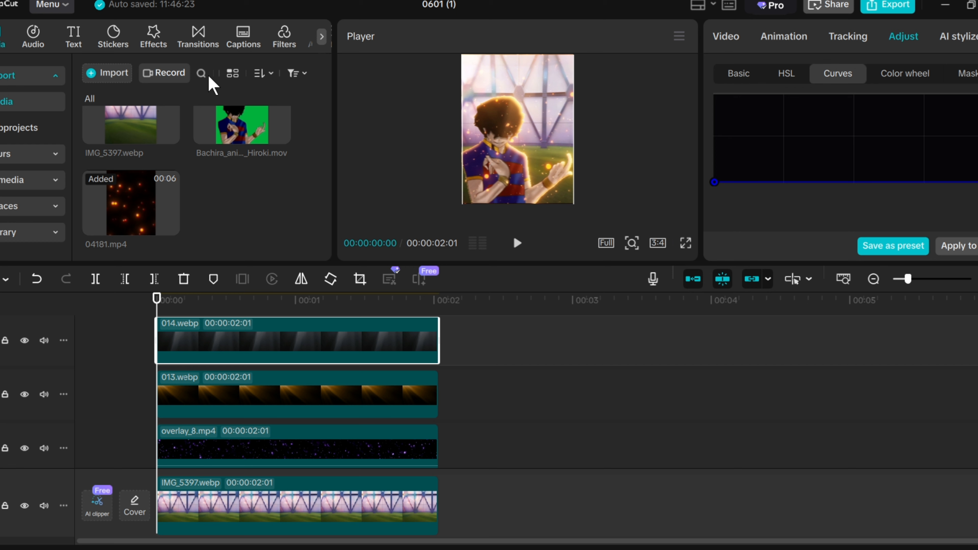
click(152, 38)
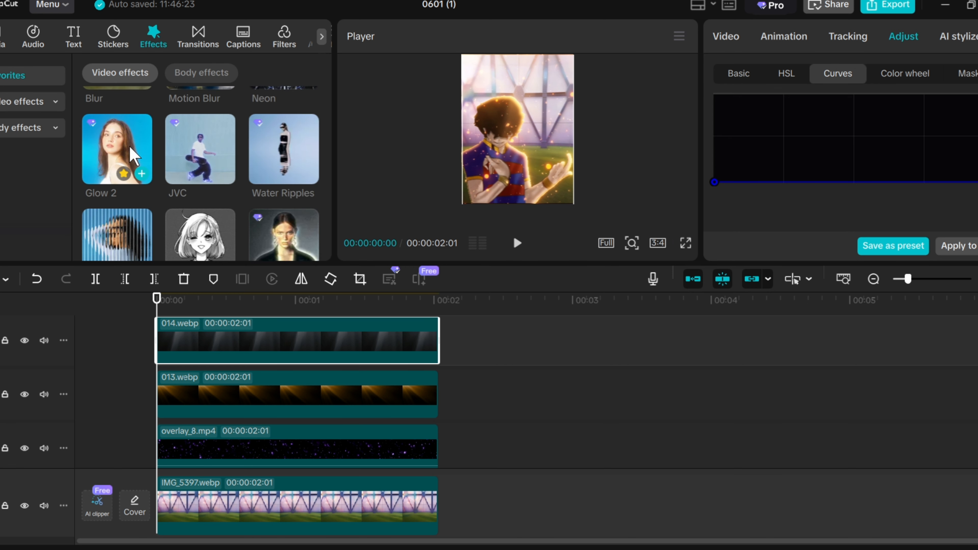
drag(133, 164, 251, 340)
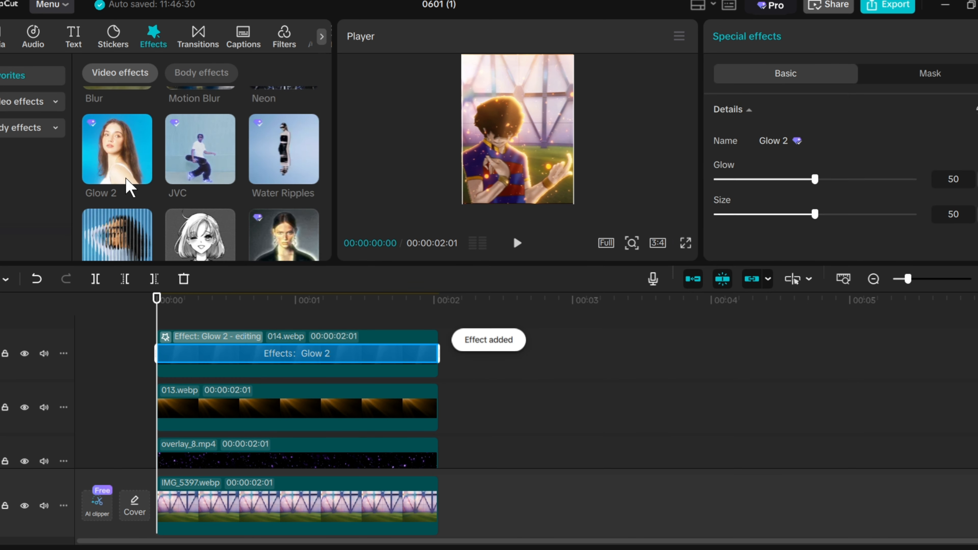
drag(127, 169, 254, 410)
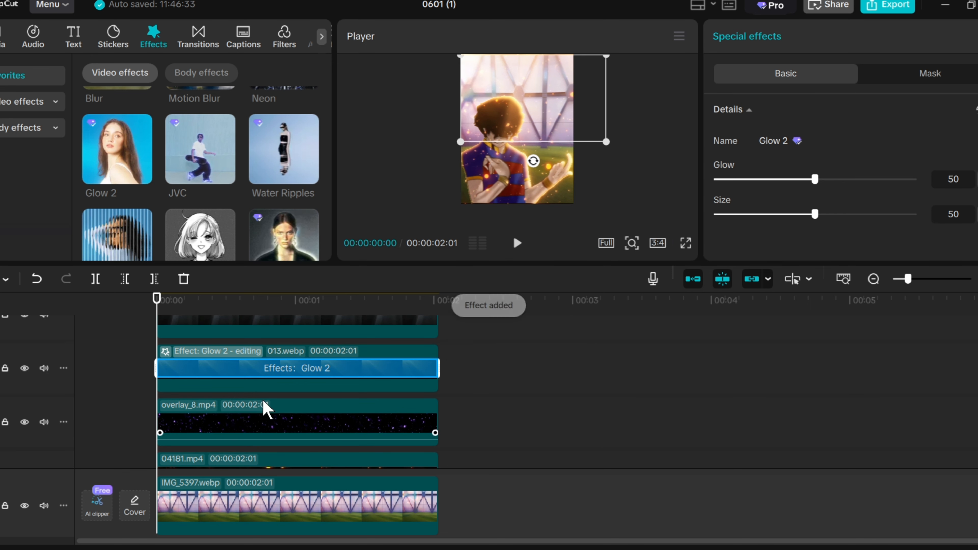
Step: Apply the Glow 2 video effect to the particle overlay overlay_8.mp4 and the ember overlay 04181.mp4
drag(131, 166, 285, 423)
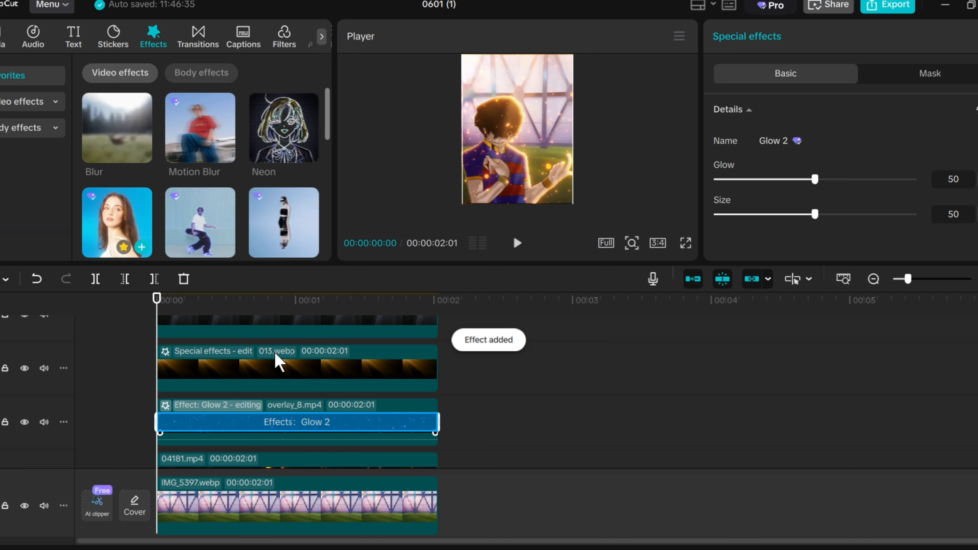
scroll(289, 354, down, 2)
scroll(166, 173, down, 2)
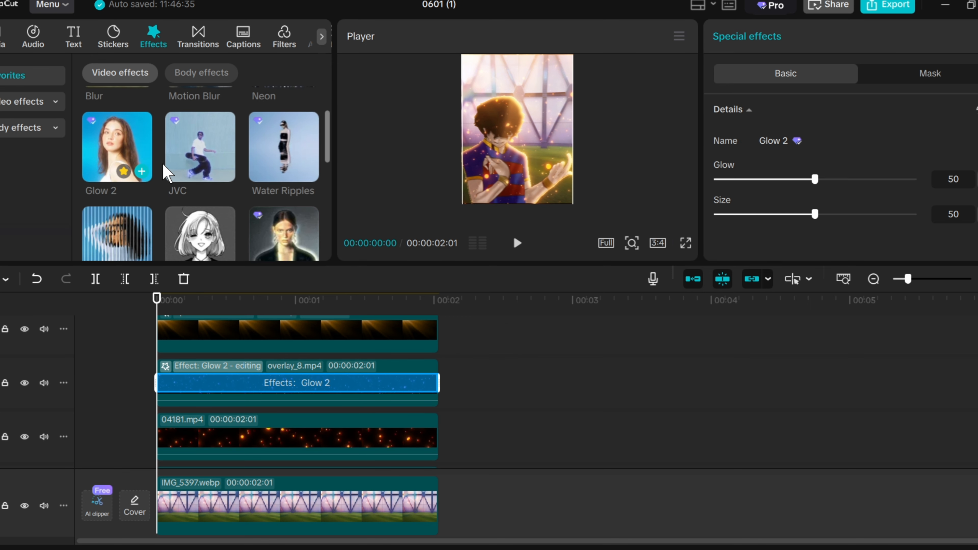
scroll(165, 174, down, 2)
scroll(158, 170, up, 2)
drag(136, 161, 271, 431)
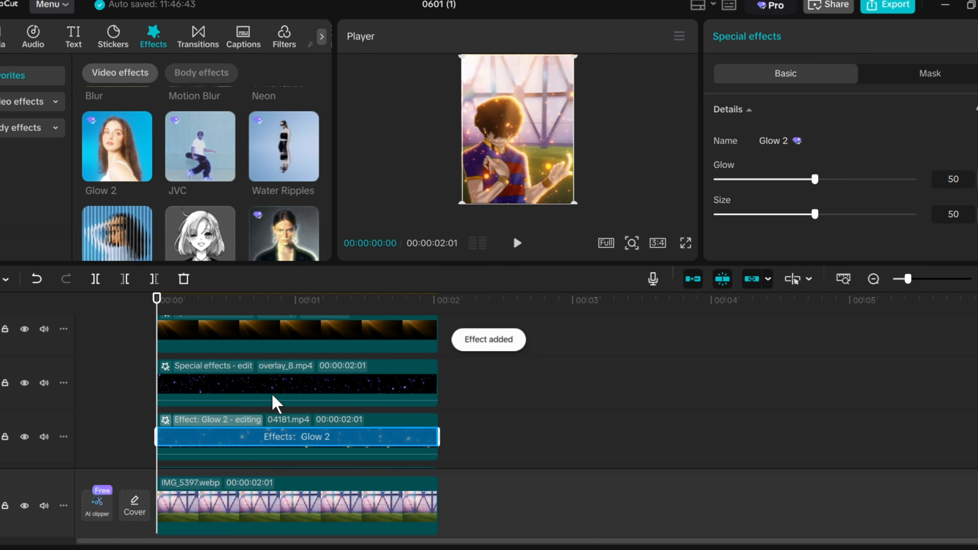
scroll(277, 400, down, 3)
scroll(470, 335, up, 1)
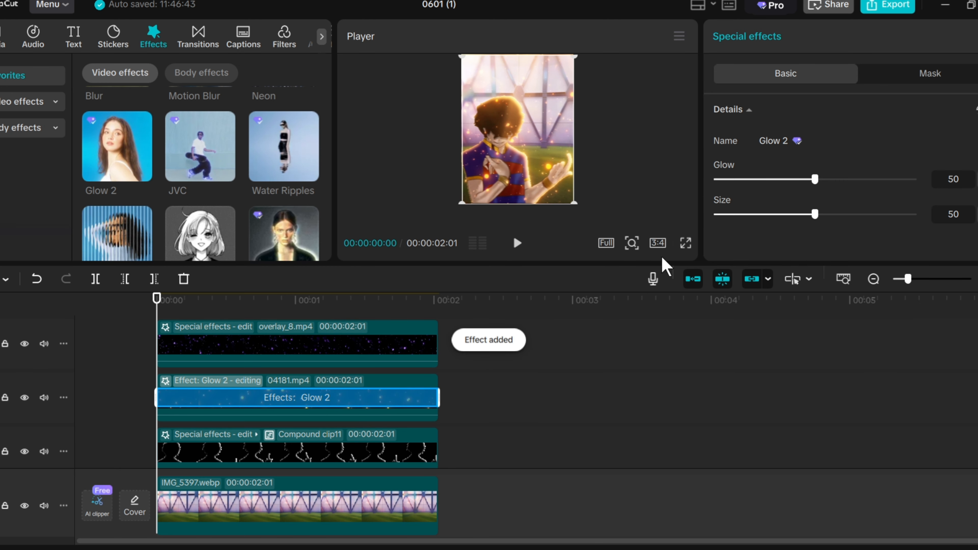
Step: Play the edit in the full-screen preview to check the glowing overlays, and pause it partway
click(685, 243)
key(space)
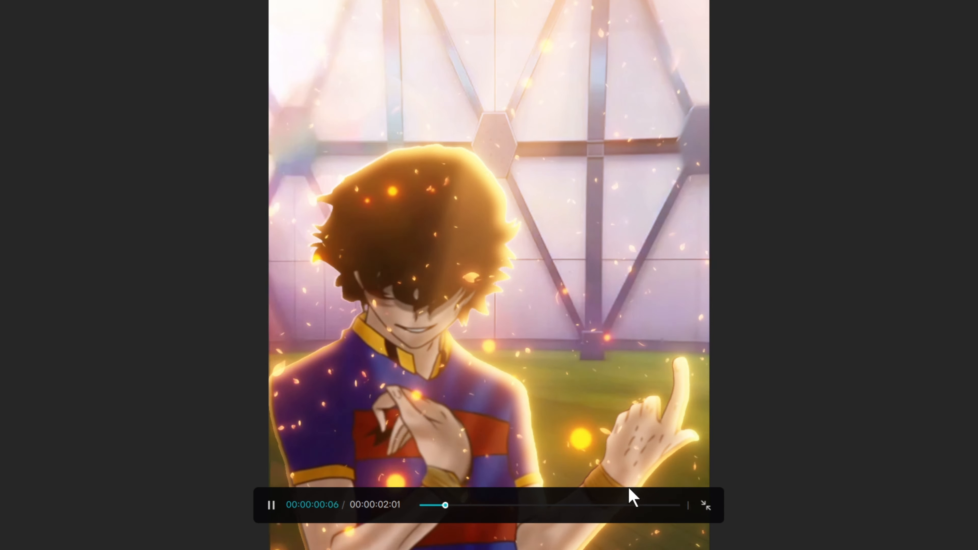
key(space)
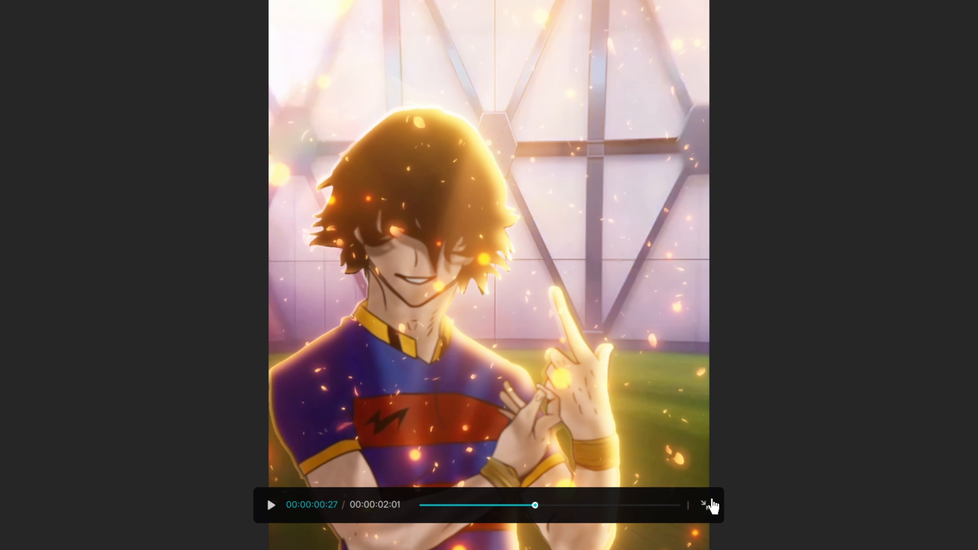